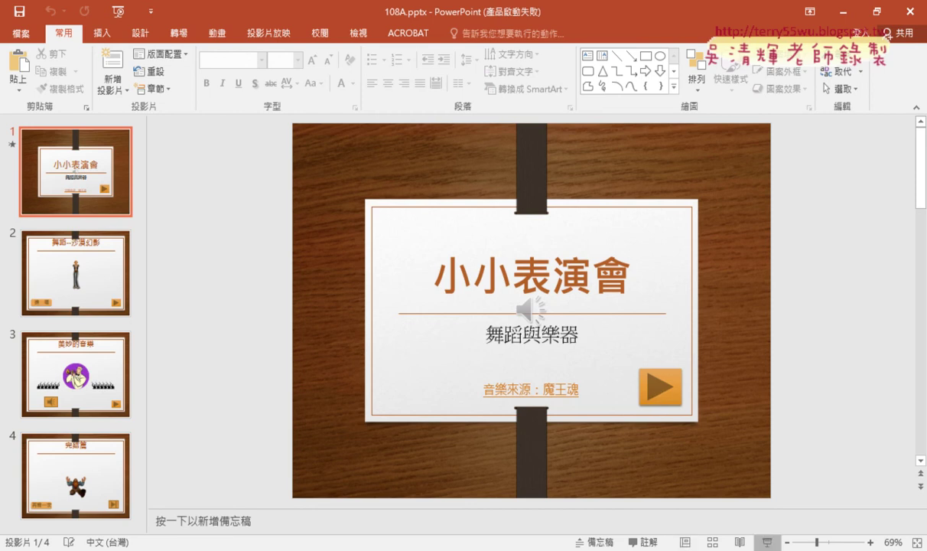
# Start the slide show of 108A from slide 1, the 小小表演會 title slide
pyautogui.click(765, 542)
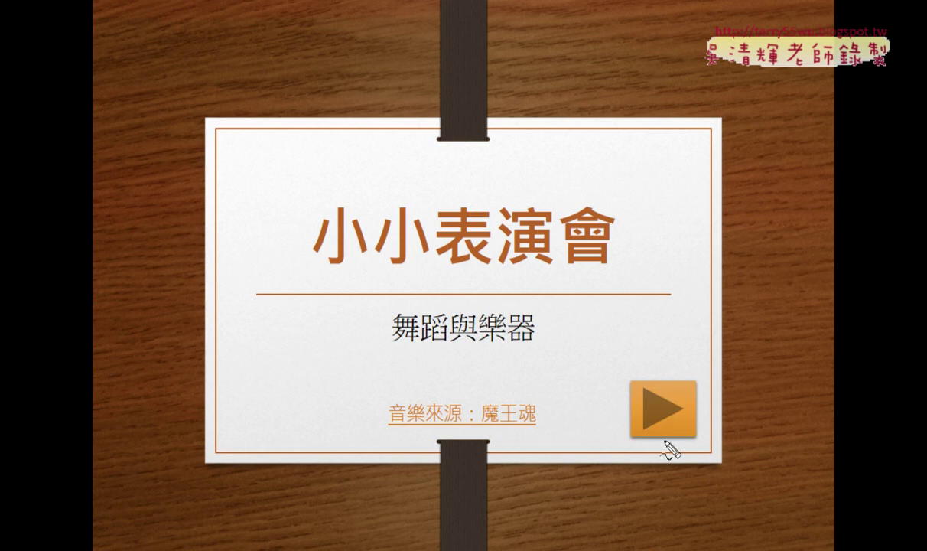
# Circle and point at the orange play arrow in red pen ink, then erase the ink
pyautogui.hotkey('ctrl', 'p')
pyautogui.moveTo(688, 475); pyautogui.dragTo(683, 467)
pyautogui.moveTo(648, 207)
pyautogui.mouseDown()
pyautogui.moveTo(652, 325)
pyautogui.moveTo(686, 283)
pyautogui.mouseUp()
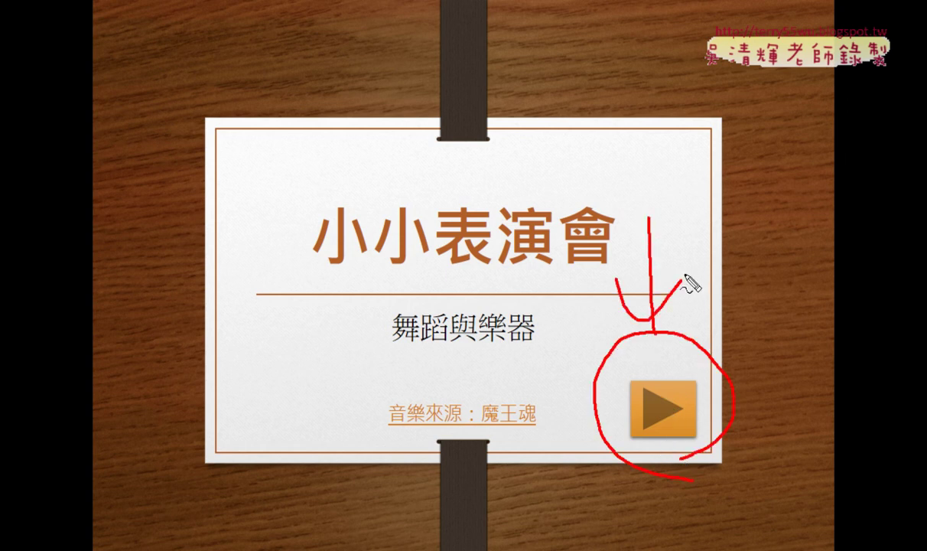
pyautogui.press('e')
pyautogui.hotkey('ctrl', 'a')
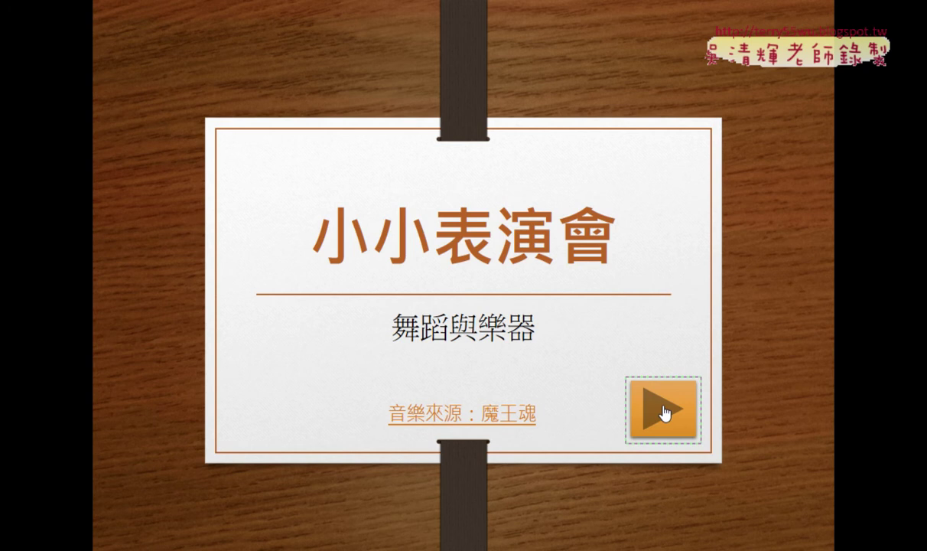
# Advance to the 舞蹈--沙漠幻影 slide and trigger the dancer's entrance with 進場, twice
pyautogui.click(664, 407)
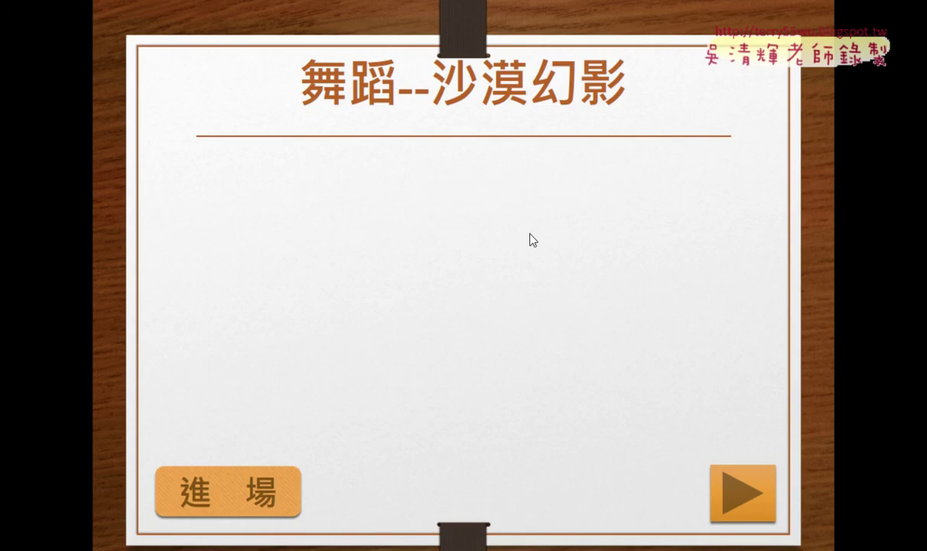
pyautogui.click(240, 495)
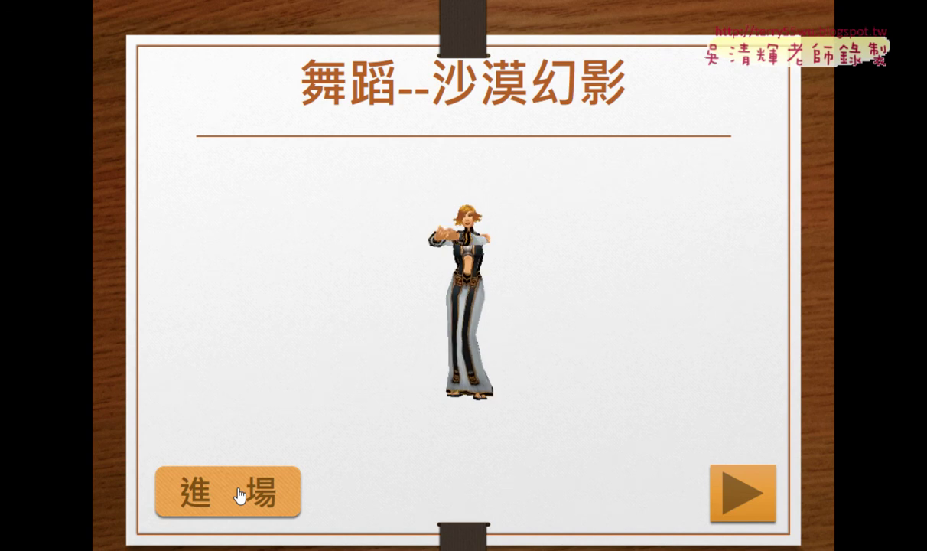
pyautogui.click(304, 291)
pyautogui.click(305, 292)
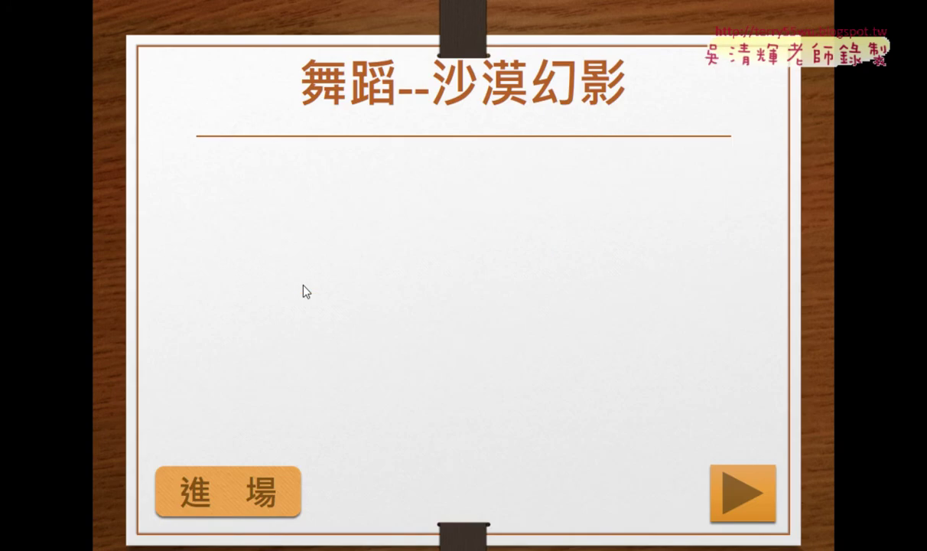
pyautogui.click(259, 494)
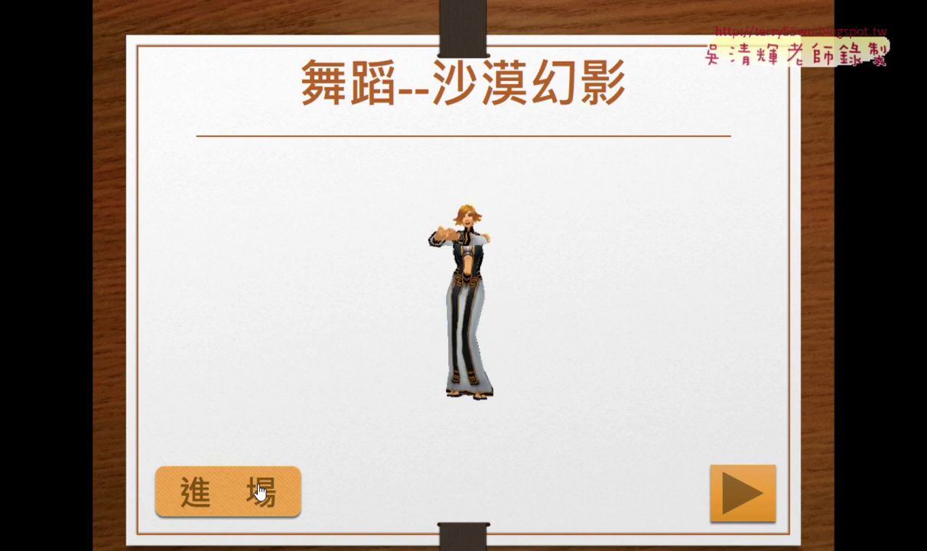
# Advance through 美妙的音樂 to the 完結篇 slide and restart the show with 再看一次
pyautogui.click(741, 502)
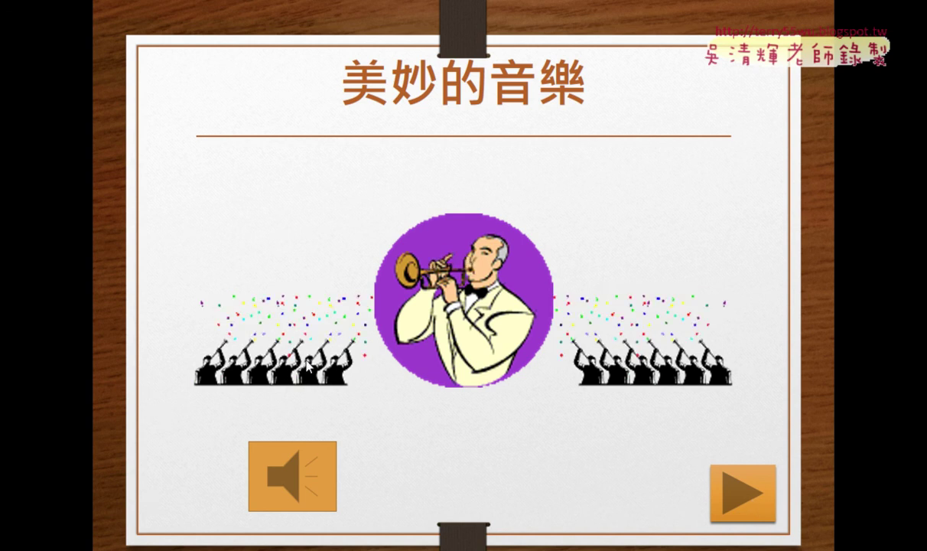
pyautogui.click(748, 485)
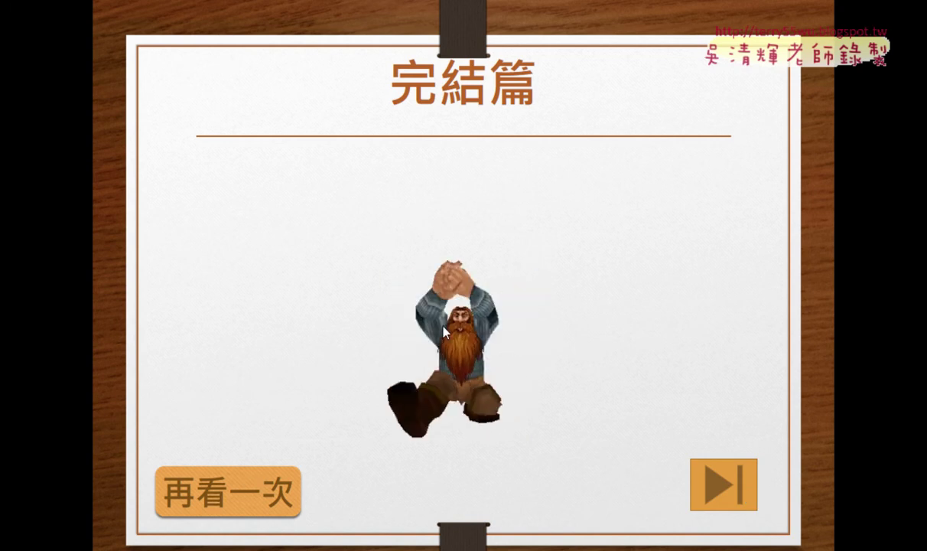
pyautogui.click(213, 499)
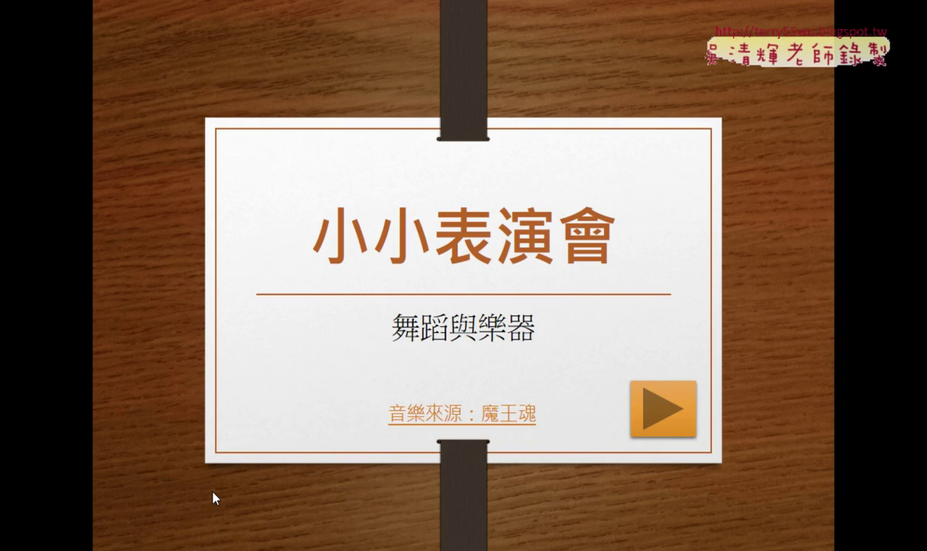
# Advance through the dancer and music slides to 完結篇 and end the show
pyautogui.click(639, 394)
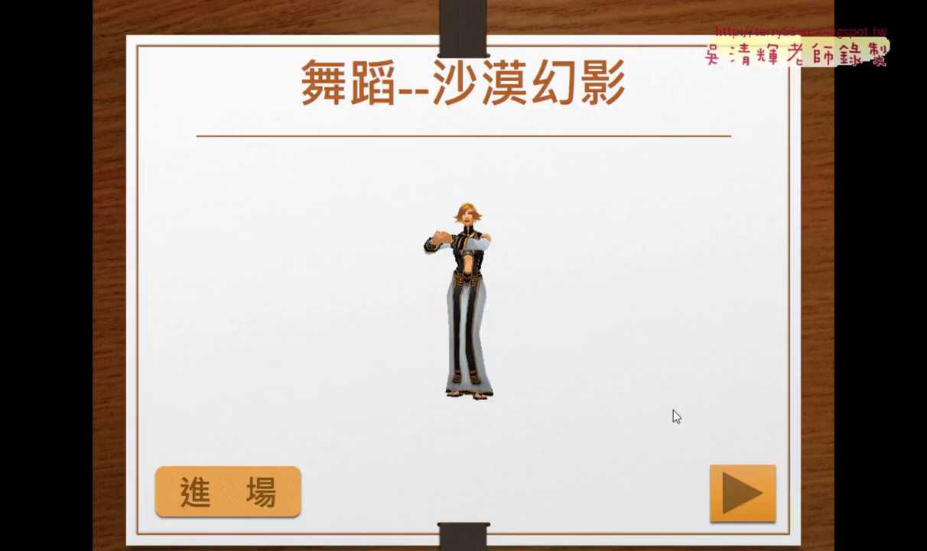
pyautogui.click(732, 491)
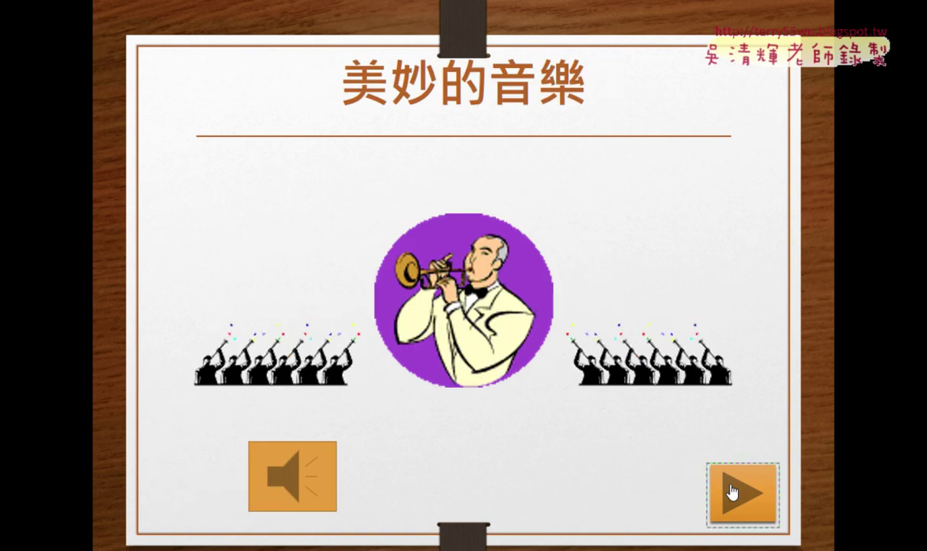
pyautogui.click(727, 490)
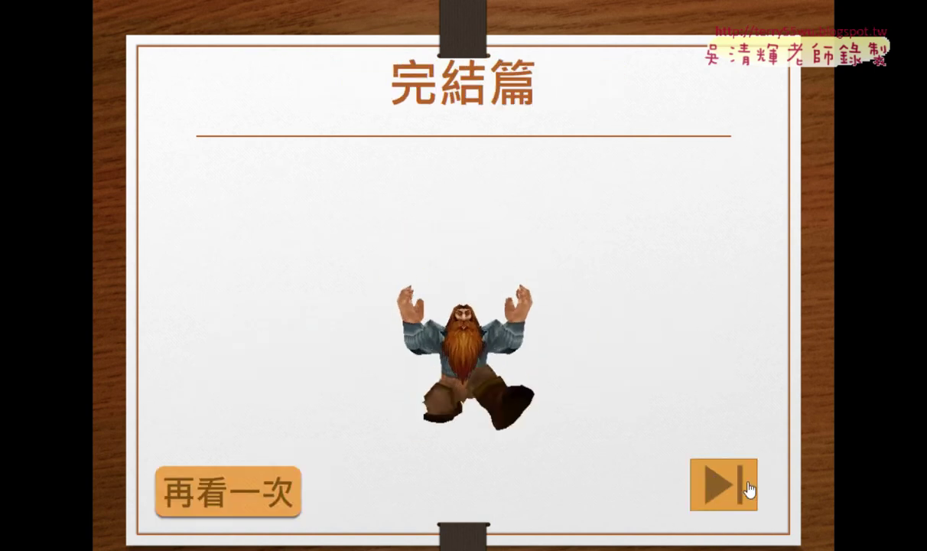
pyautogui.press('Escape')
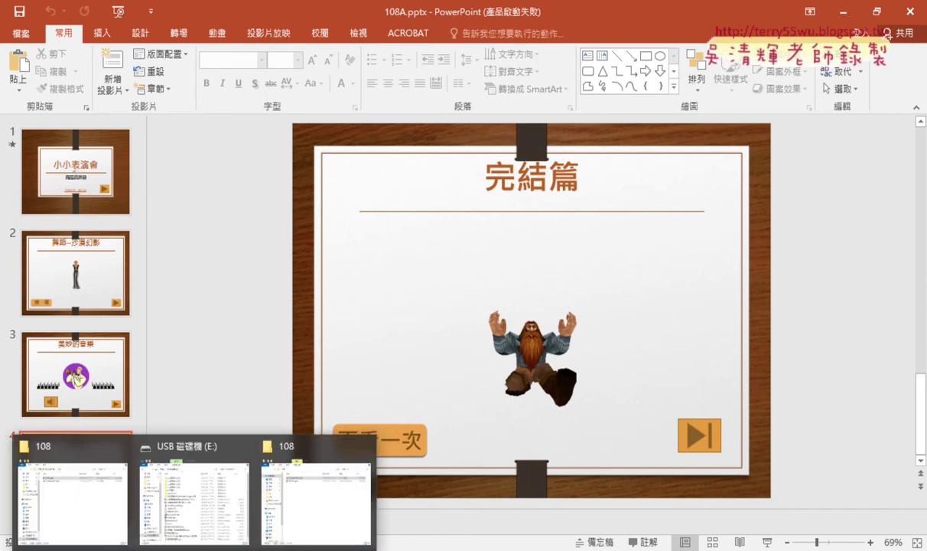
# Open PPD01.pptx from the 108 folder window
pyautogui.click(299, 498)
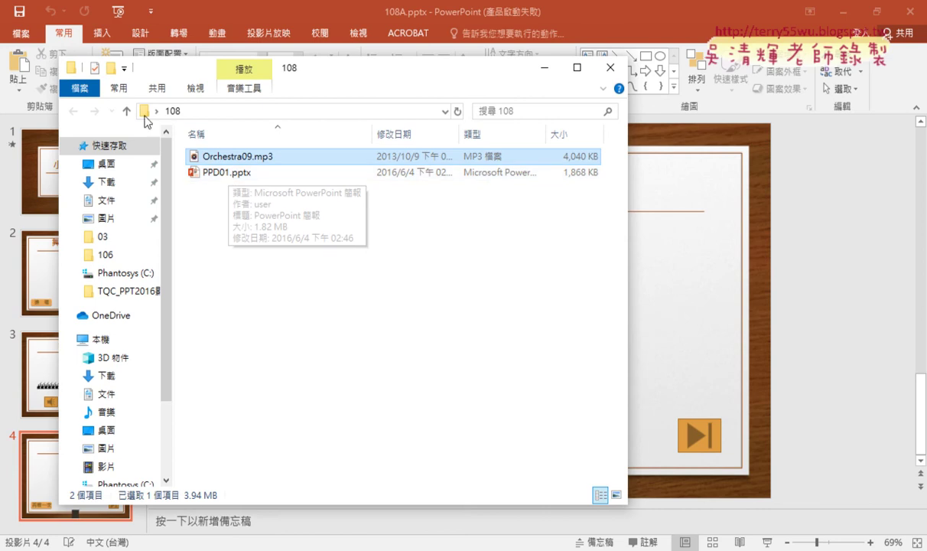
pyautogui.doubleClick(241, 179)
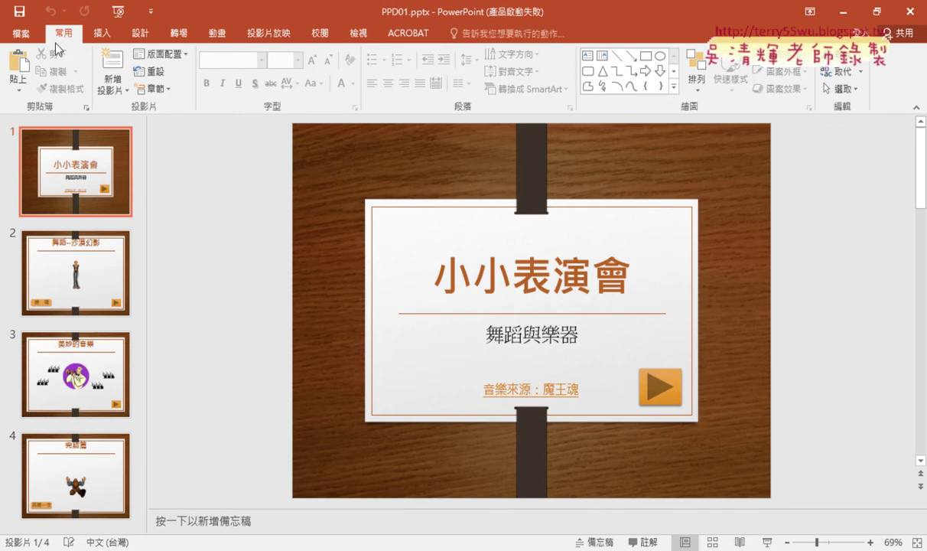
# Save the presentation to the root of drive D: as PPA108.pptx
pyautogui.click(23, 34)
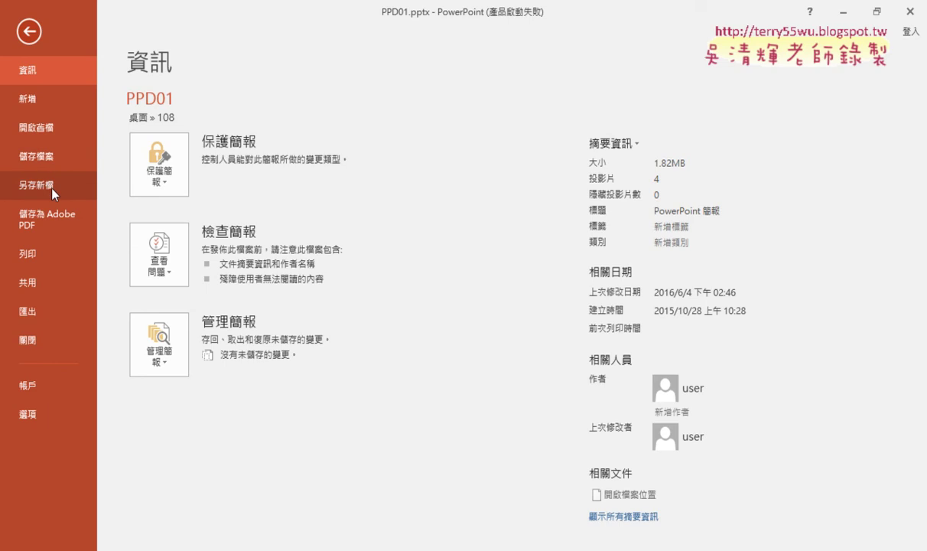
pyautogui.click(53, 190)
pyautogui.click(197, 243)
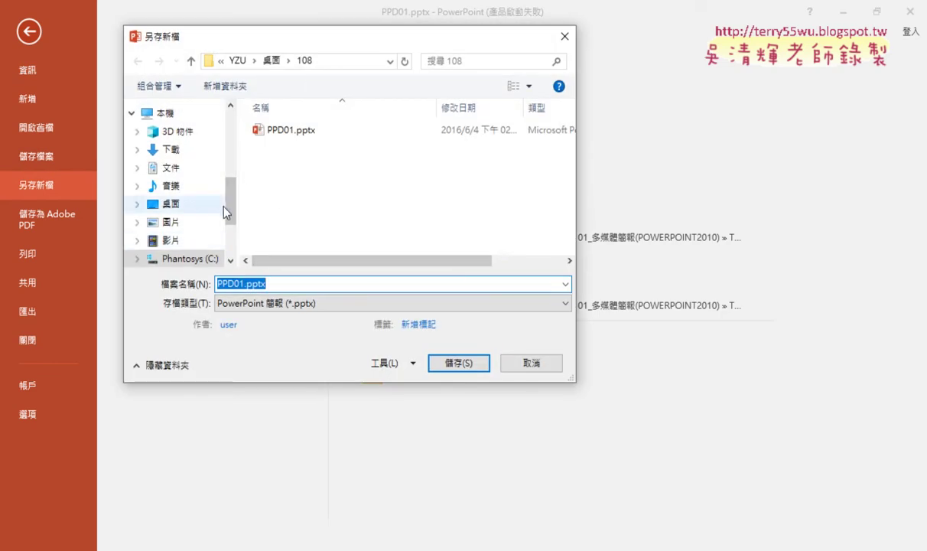
pyautogui.scroll(-1, 224, 206)
pyautogui.click(184, 216)
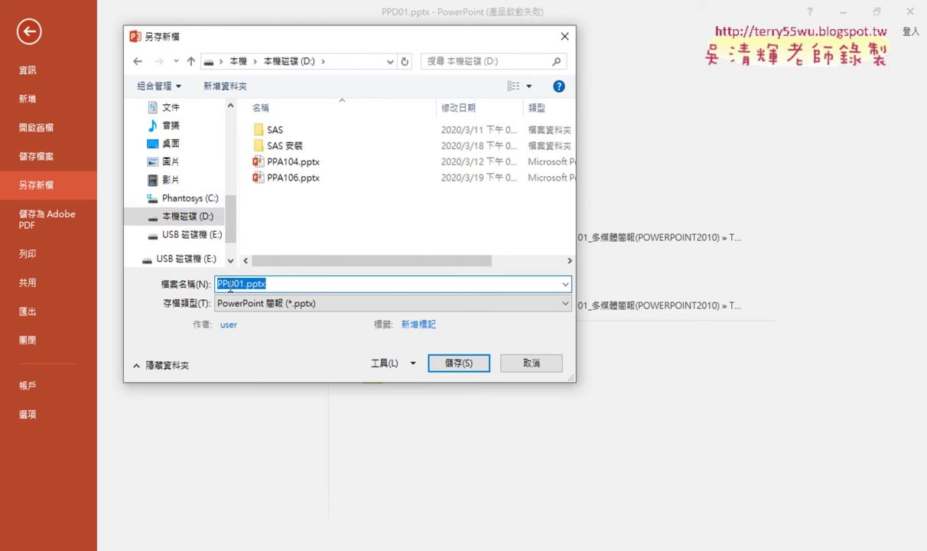
pyautogui.moveTo(227, 284); pyautogui.dragTo(376, 288)
pyautogui.write('A')
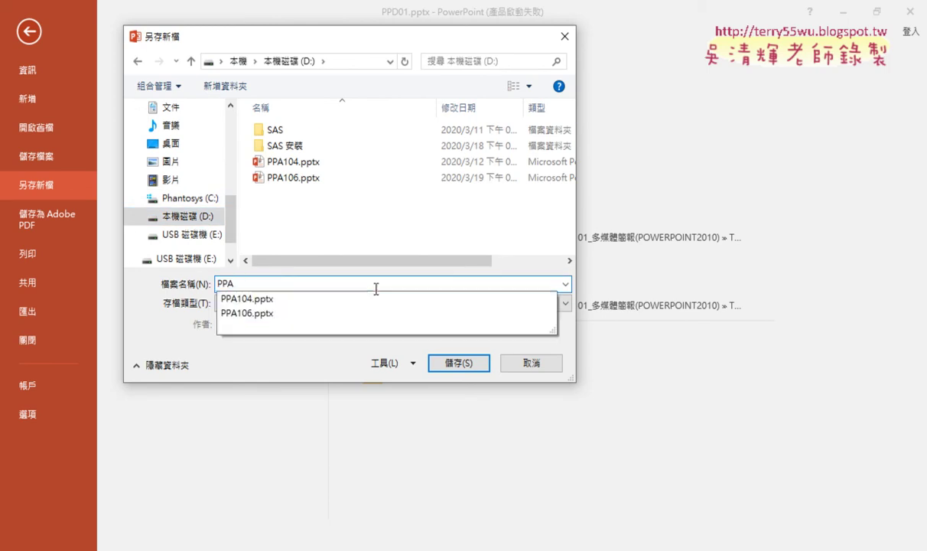
pyautogui.write('108')
pyautogui.press('Return')
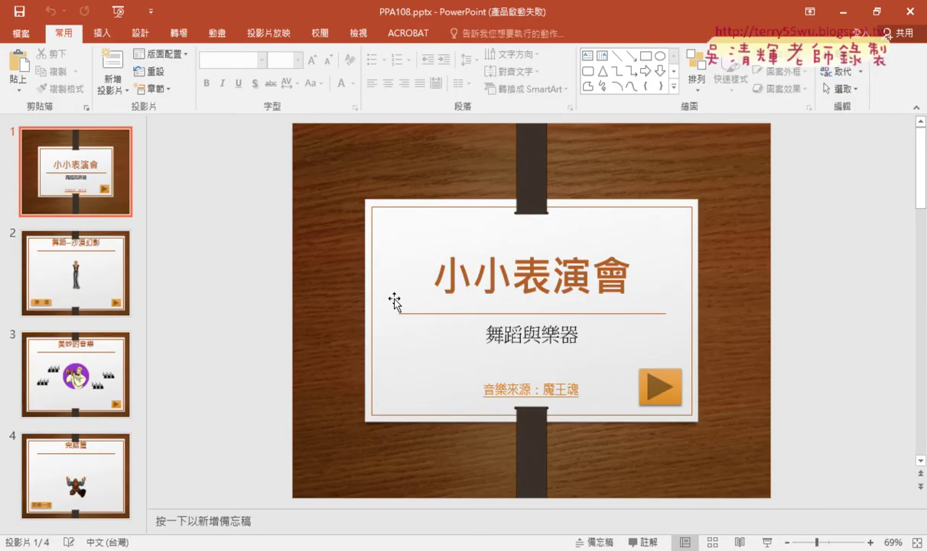
# Review the task PDF in Chrome and locate Orchestra09.mp3 in the 108 folder
pyautogui.moveTo(159, 548)
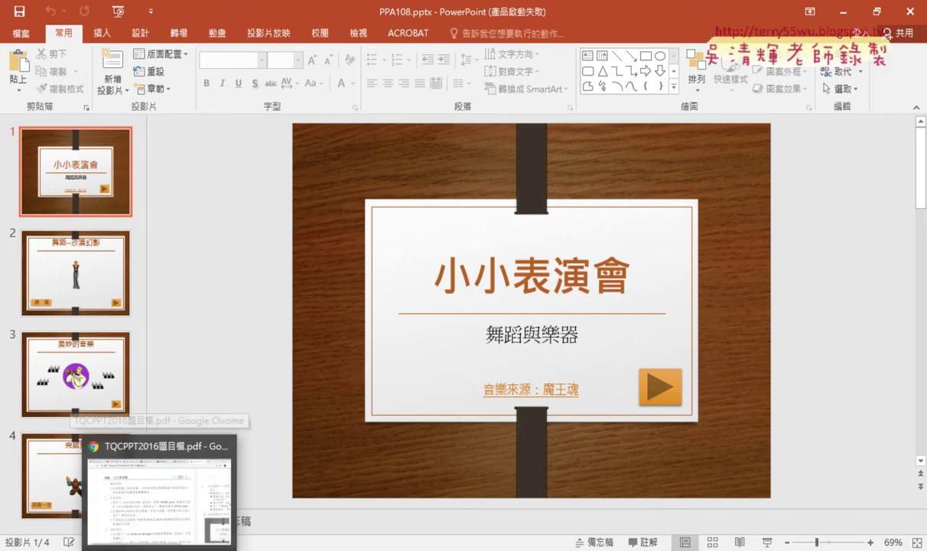
pyautogui.click(159, 490)
pyautogui.scroll(-2, 317, 364)
pyautogui.scroll(-1, 316, 364)
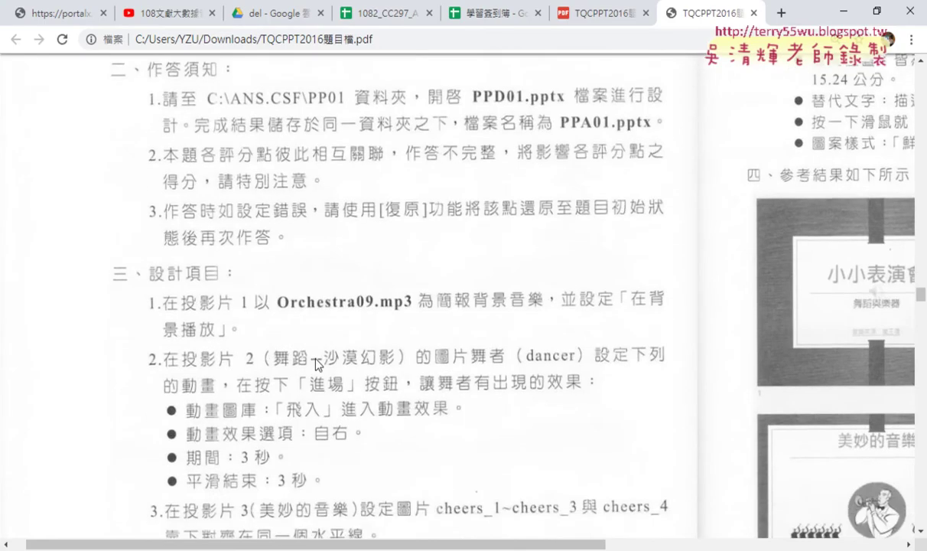
pyautogui.scroll(-1, 316, 365)
pyautogui.scroll(-1, 299, 335)
pyautogui.moveTo(172, 102)
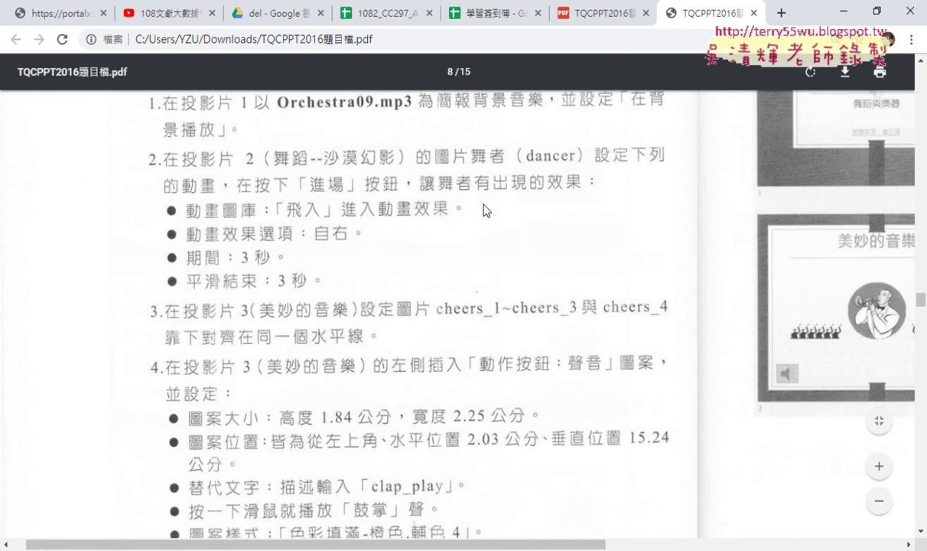
pyautogui.click(333, 504)
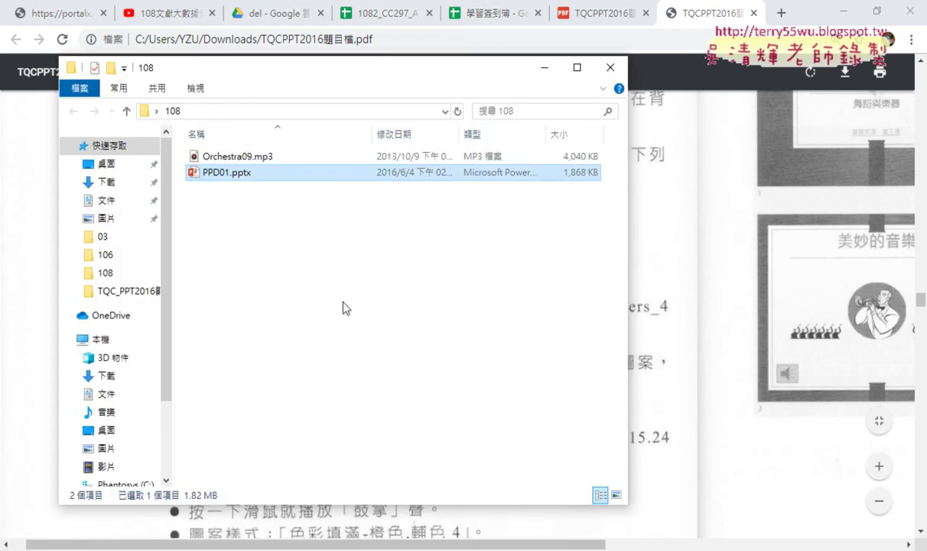
pyautogui.click(264, 159)
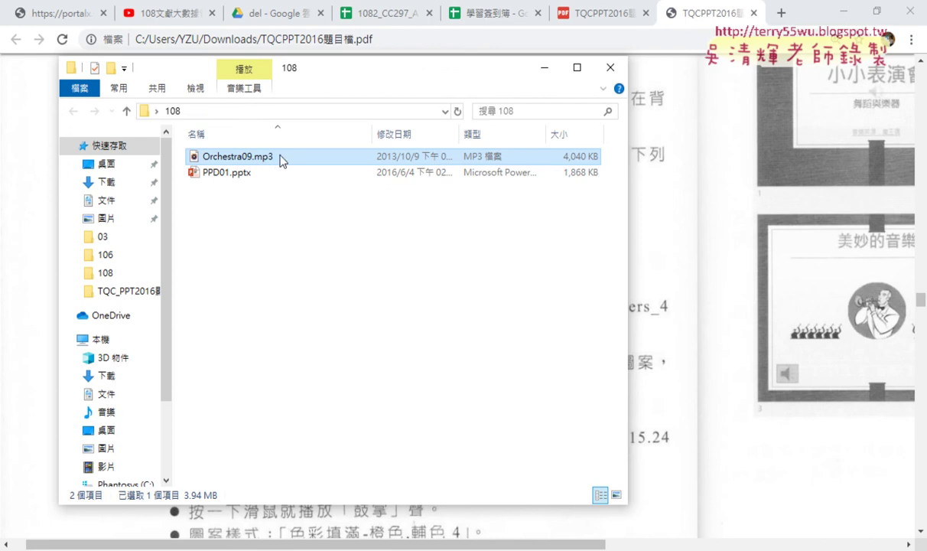
# Recheck the PDF, then minimize Chrome and close the File Explorer window
pyautogui.click(724, 200)
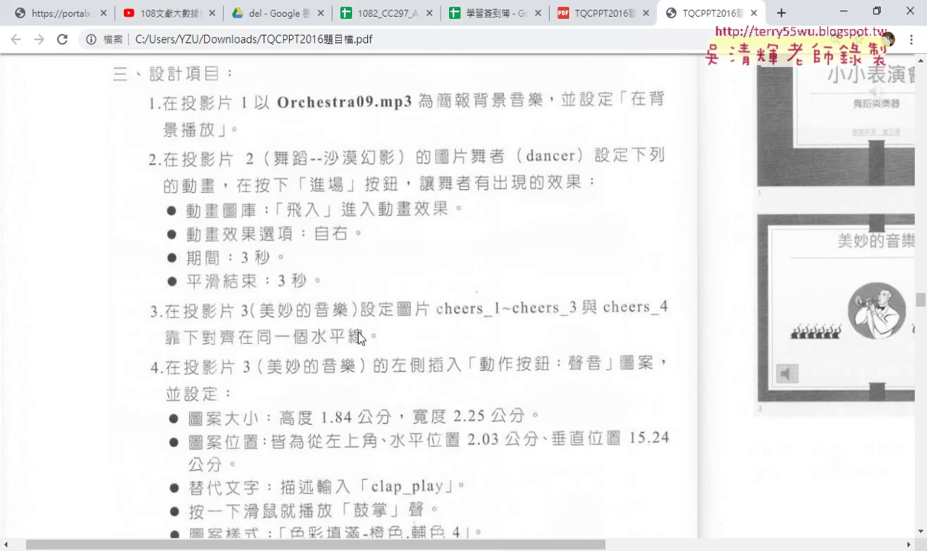
pyautogui.moveTo(321, 119)
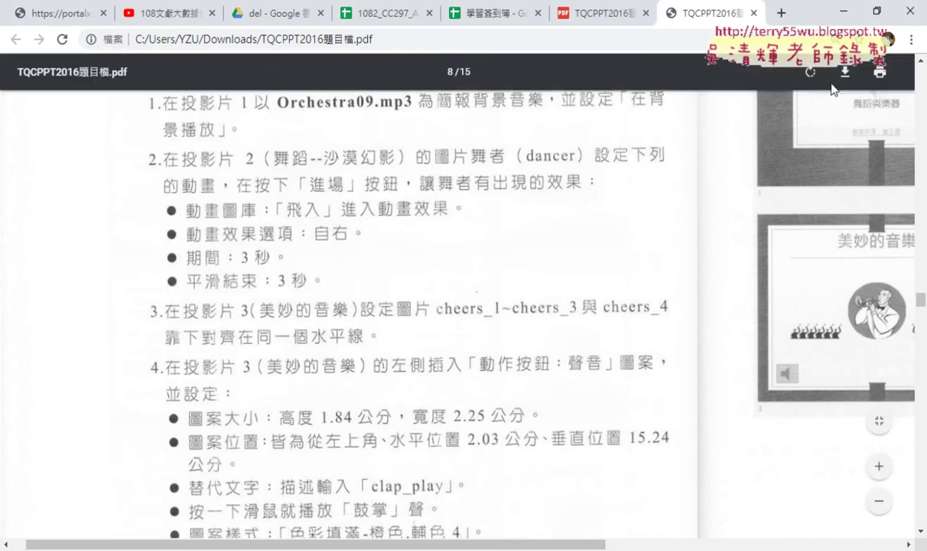
pyautogui.scroll(1, 596, 191)
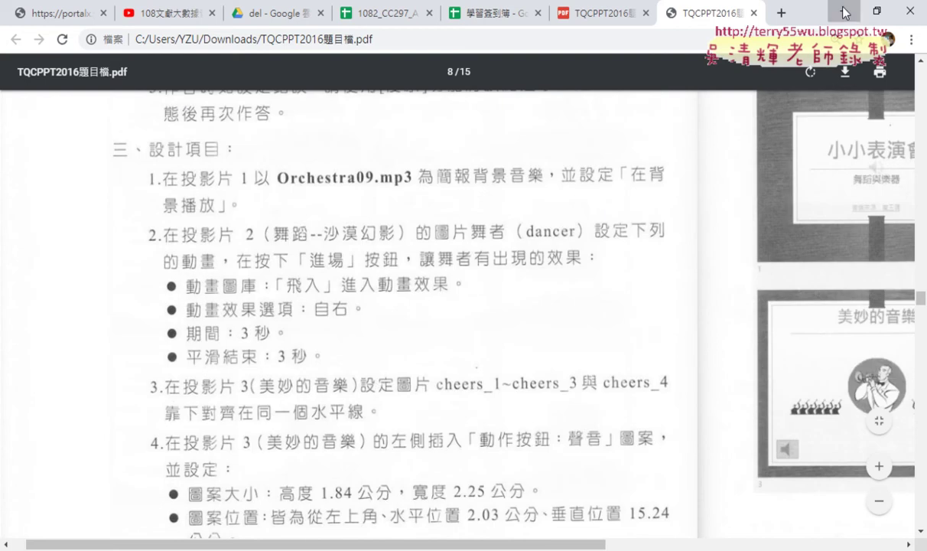
pyautogui.click(843, 11)
pyautogui.click(763, 244)
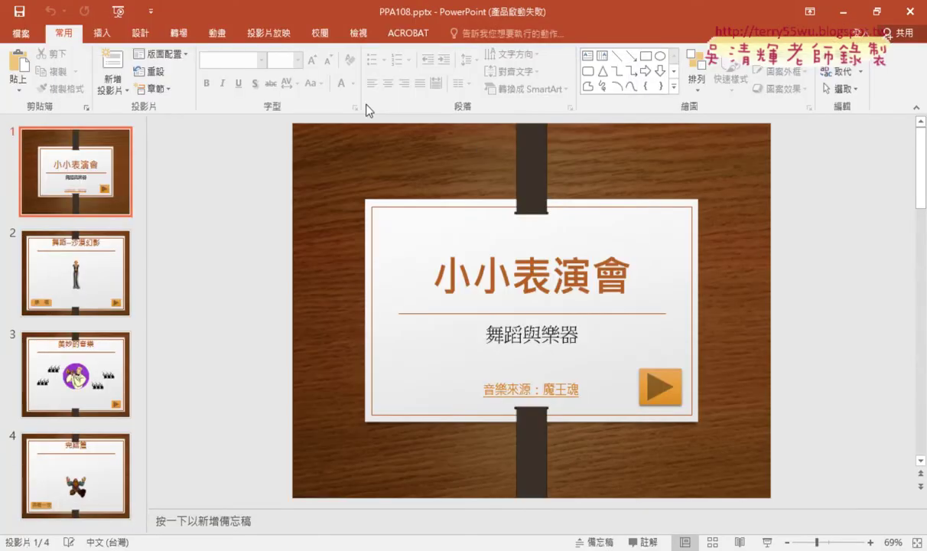
# Insert Orchestra09.mp3 from folder 108 onto slide 1 via Audio on My PC
pyautogui.click(107, 34)
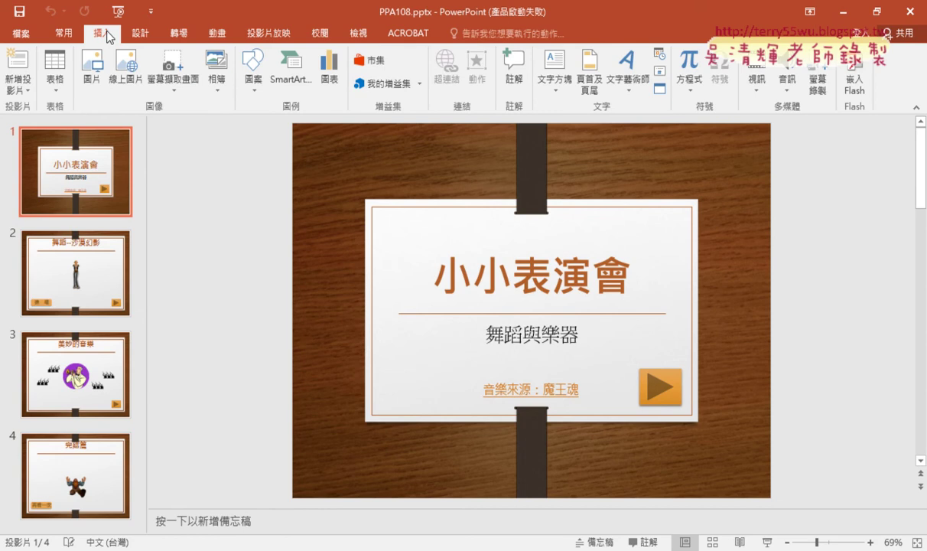
pyautogui.click(786, 86)
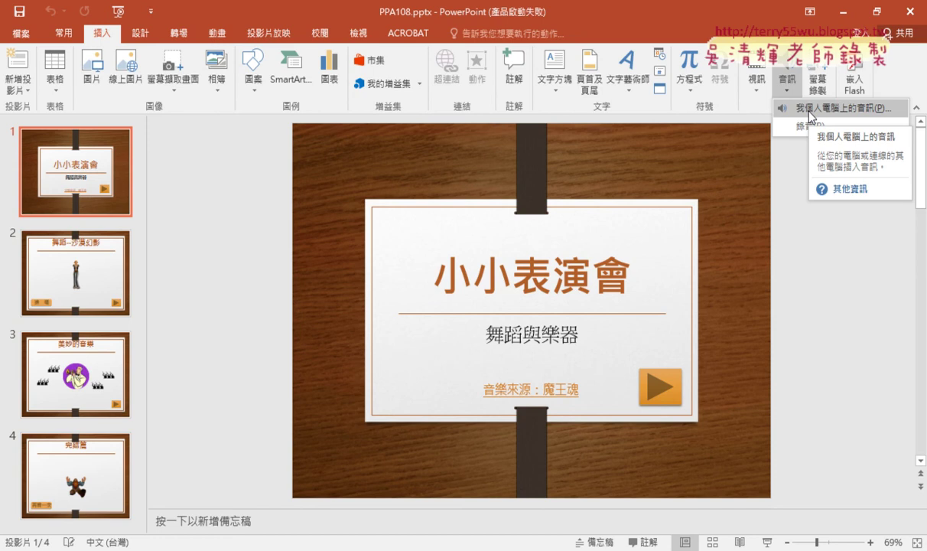
pyautogui.click(809, 116)
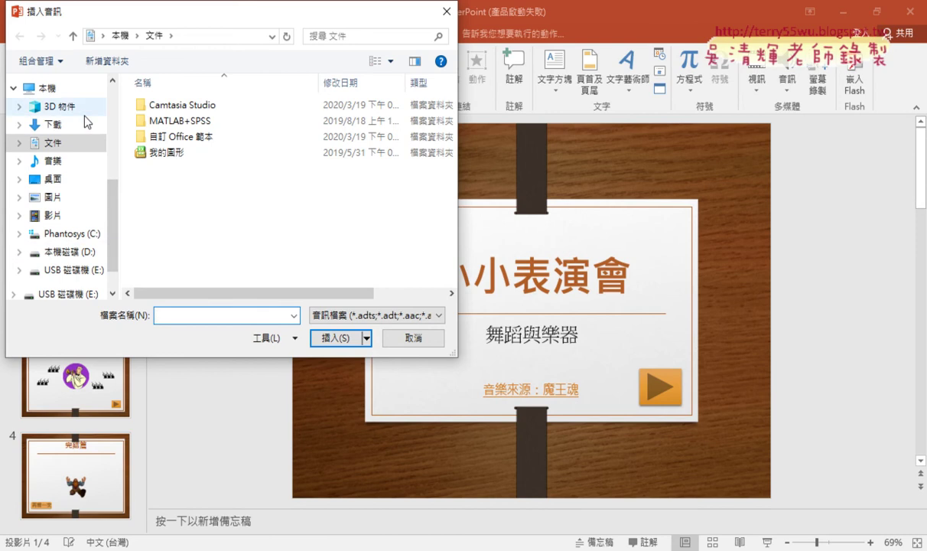
pyautogui.scroll(3, 106, 84)
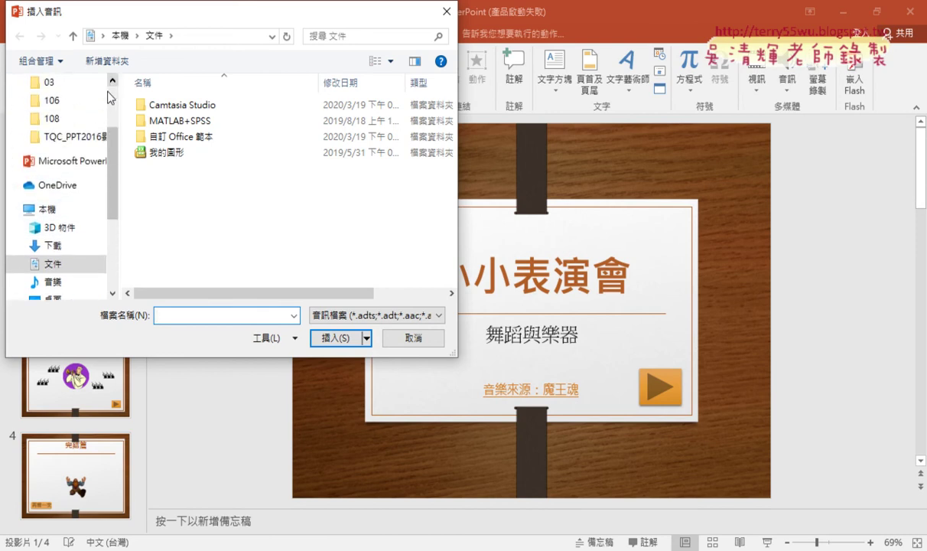
pyautogui.click(46, 119)
pyautogui.click(195, 110)
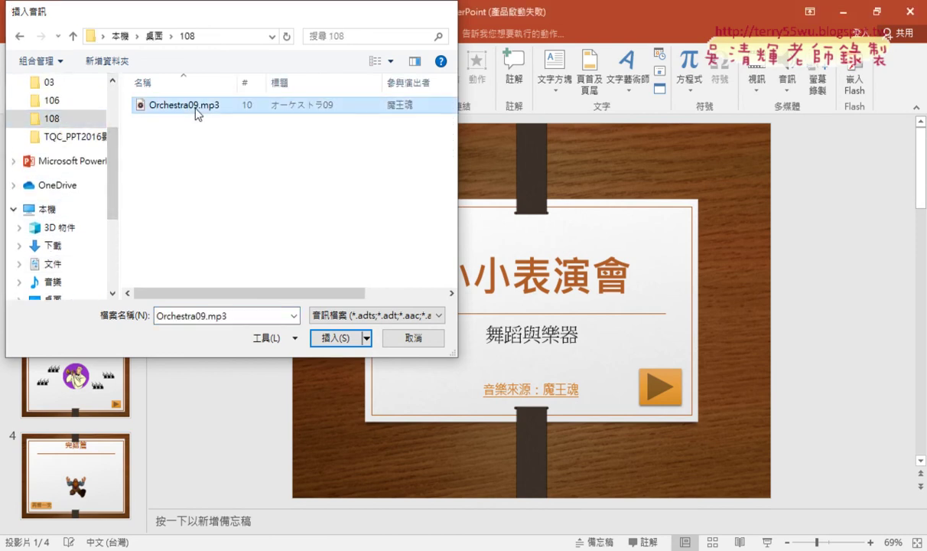
pyautogui.doubleClick(197, 113)
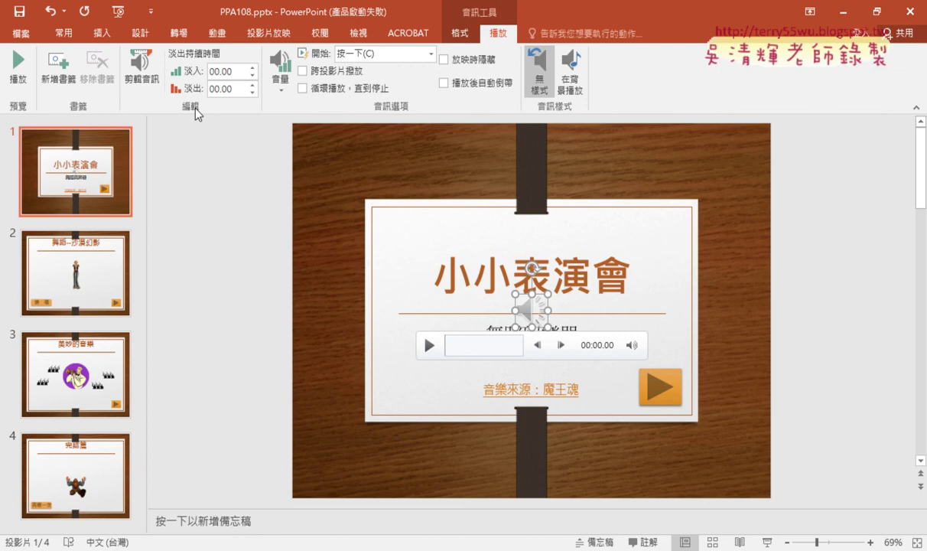
pyautogui.moveTo(344, 107); pyautogui.dragTo(493, 291)
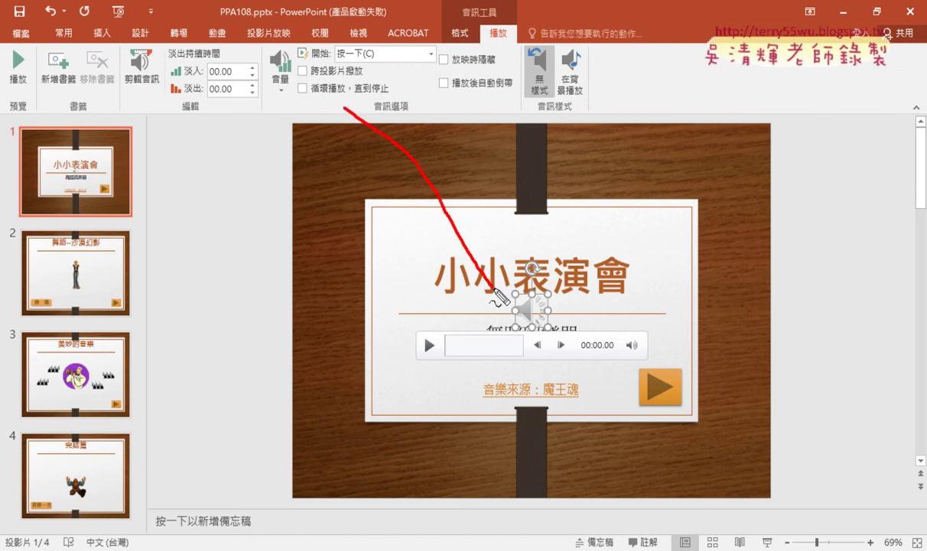
pyautogui.moveTo(458, 256); pyautogui.dragTo(515, 230)
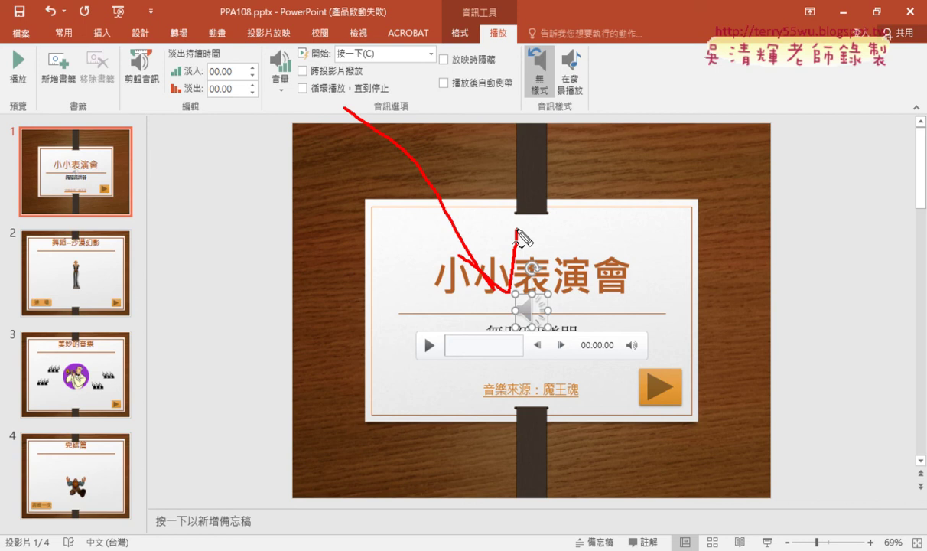
# Check the requirements in the task PDF and return to the presentation
pyautogui.press('Escape')
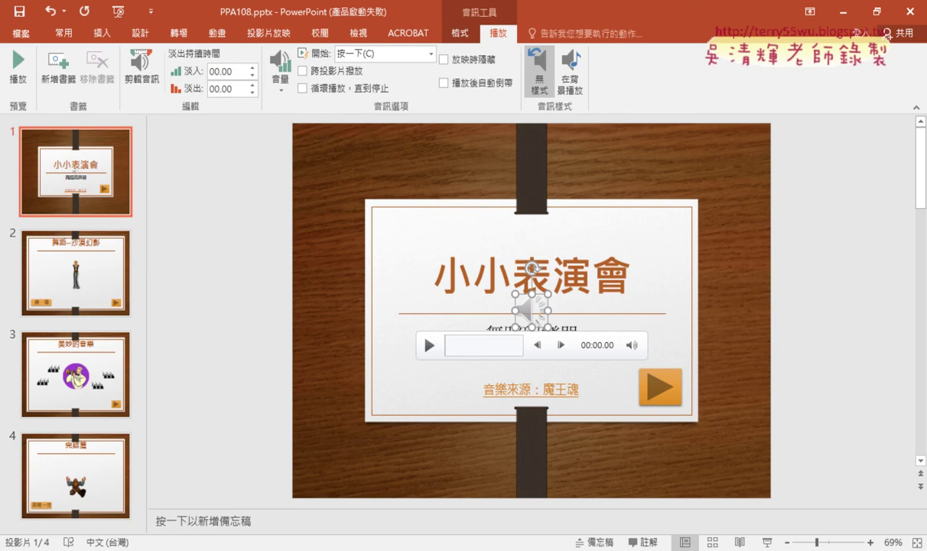
pyautogui.hotkey('alt', 'Tab')
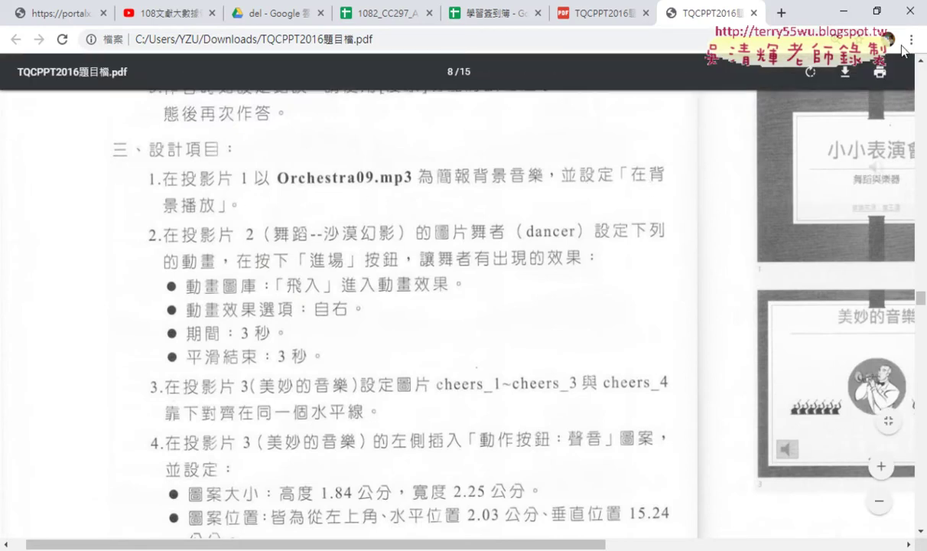
pyautogui.click(843, 11)
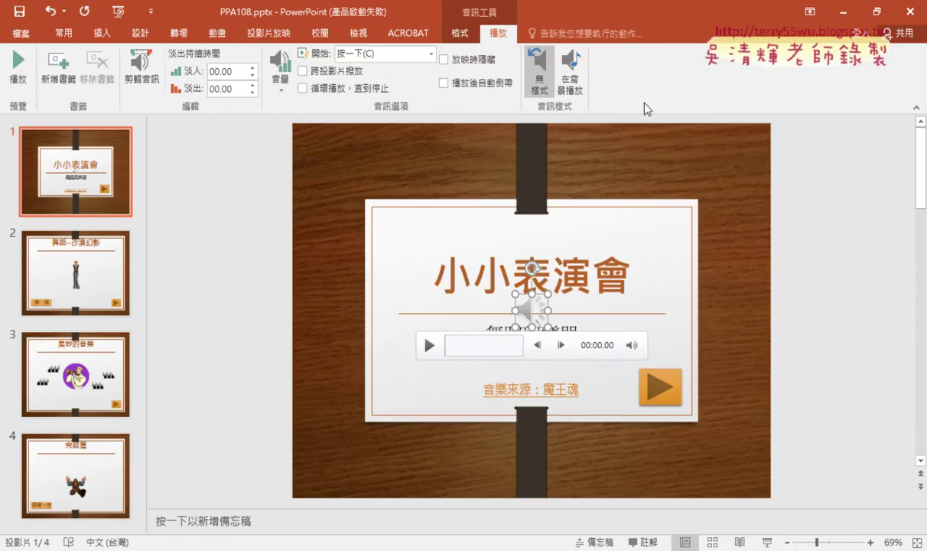
# Make the audio play across slides, loop until stopped and in background; then open slide 2
pyautogui.click(305, 75)
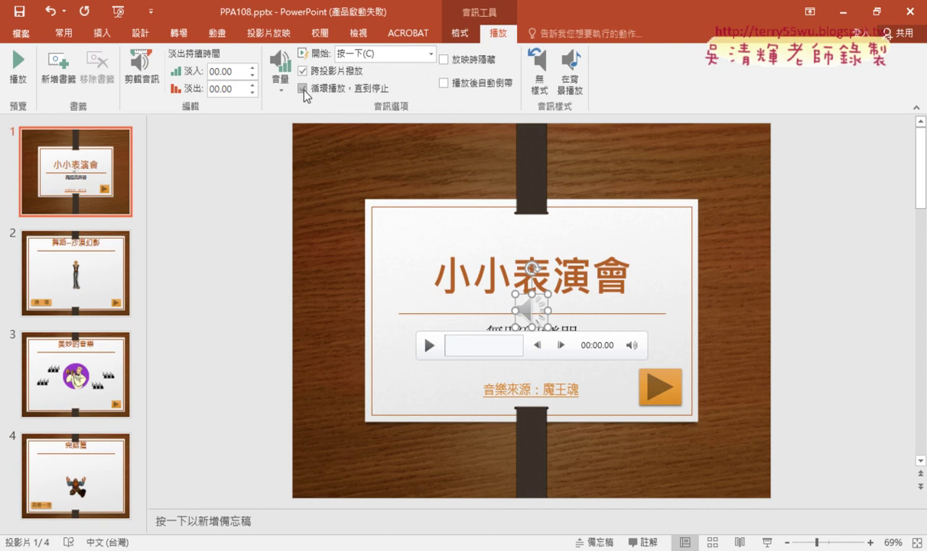
pyautogui.click(303, 89)
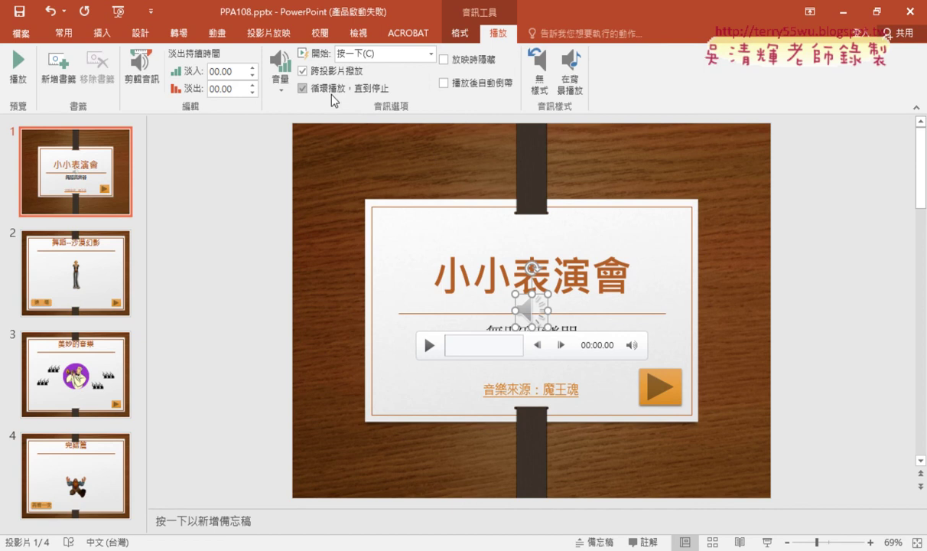
pyautogui.click(573, 91)
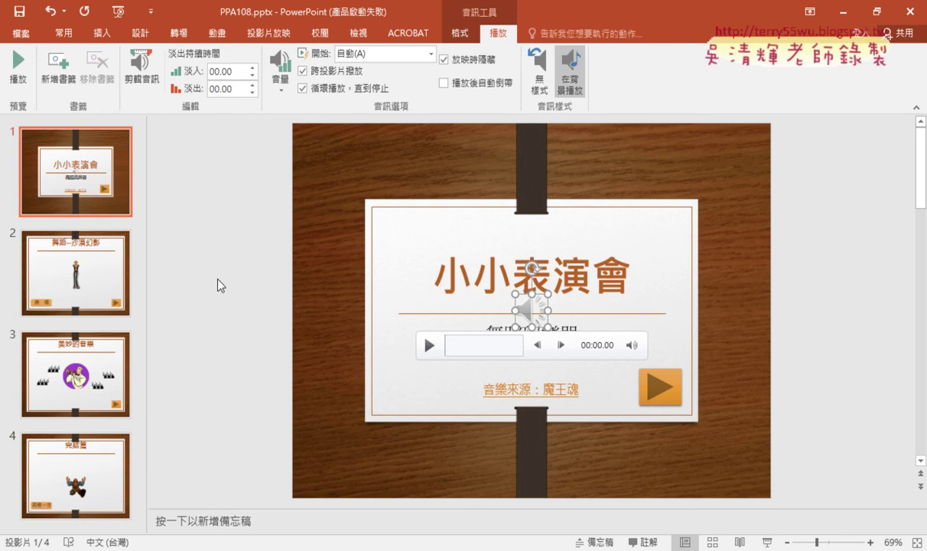
pyautogui.click(67, 283)
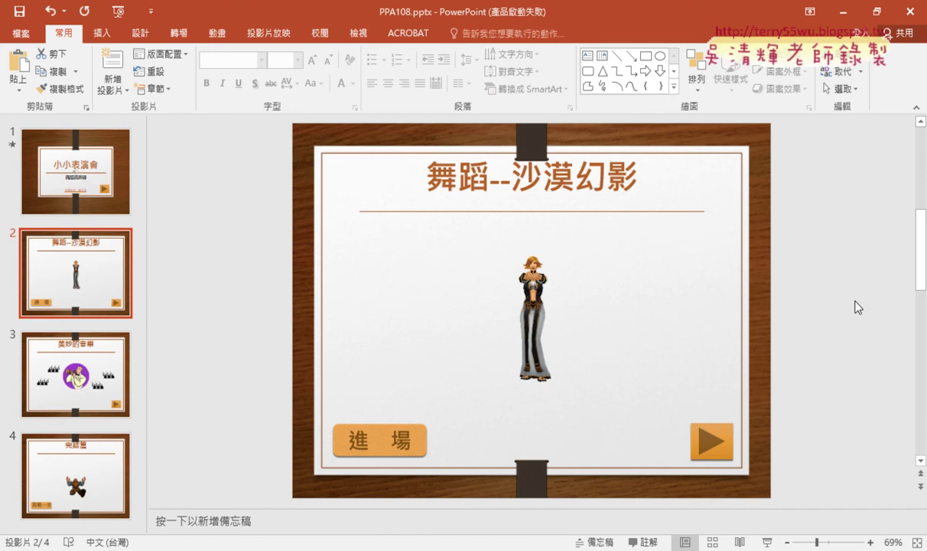
pyautogui.click(765, 542)
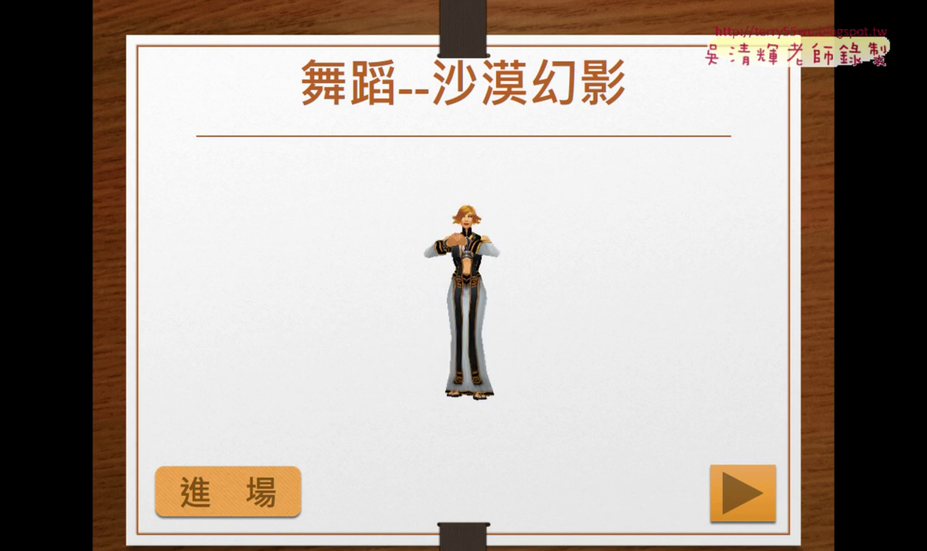
pyautogui.moveTo(455, 355); pyautogui.dragTo(478, 375)
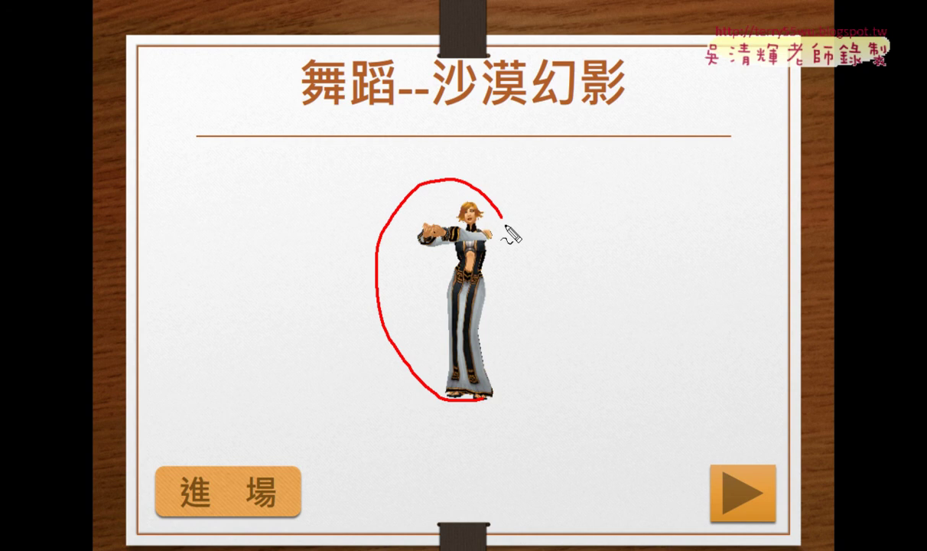
pyautogui.moveTo(815, 329); pyautogui.dragTo(830, 343)
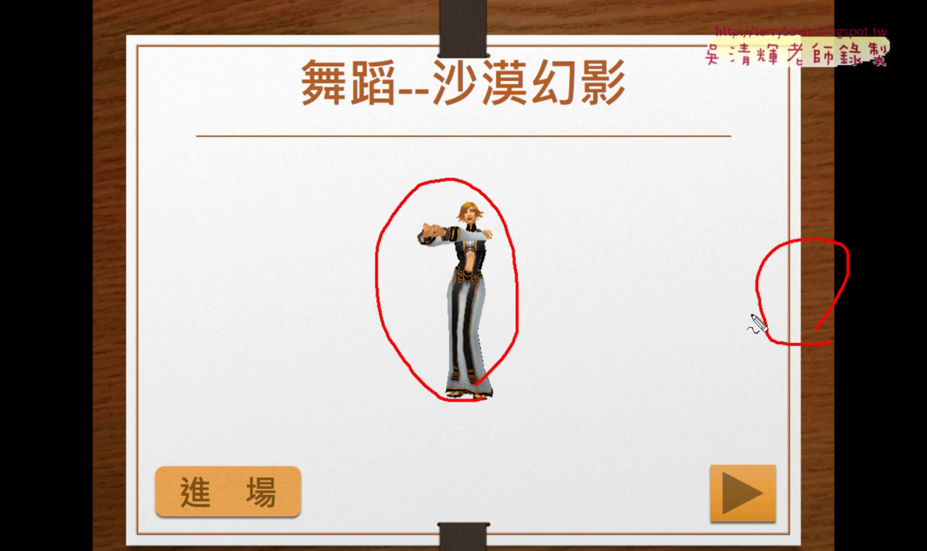
pyautogui.moveTo(761, 313); pyautogui.dragTo(501, 312)
pyautogui.moveTo(553, 283)
pyautogui.mouseDown()
pyautogui.moveTo(514, 322)
pyautogui.moveTo(588, 335)
pyautogui.mouseUp()
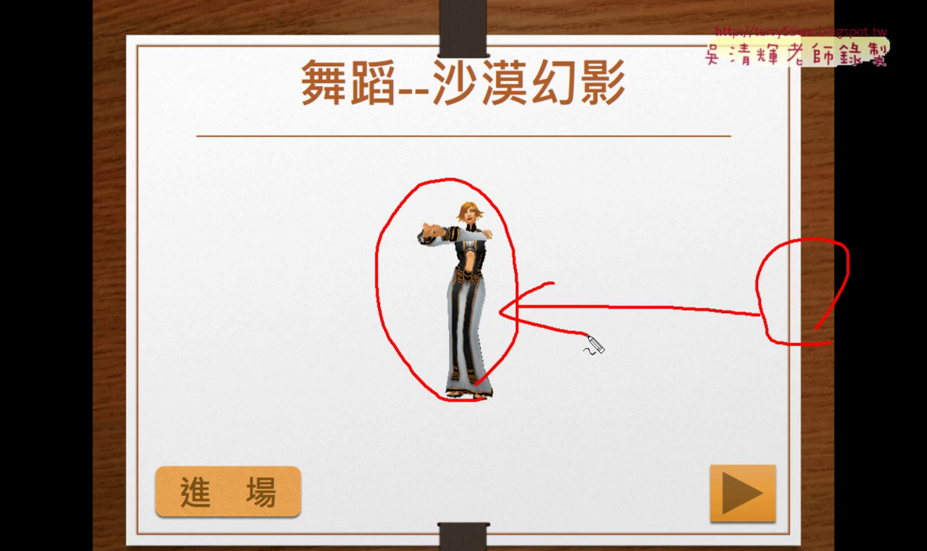
pyautogui.moveTo(279, 482); pyautogui.dragTo(277, 511)
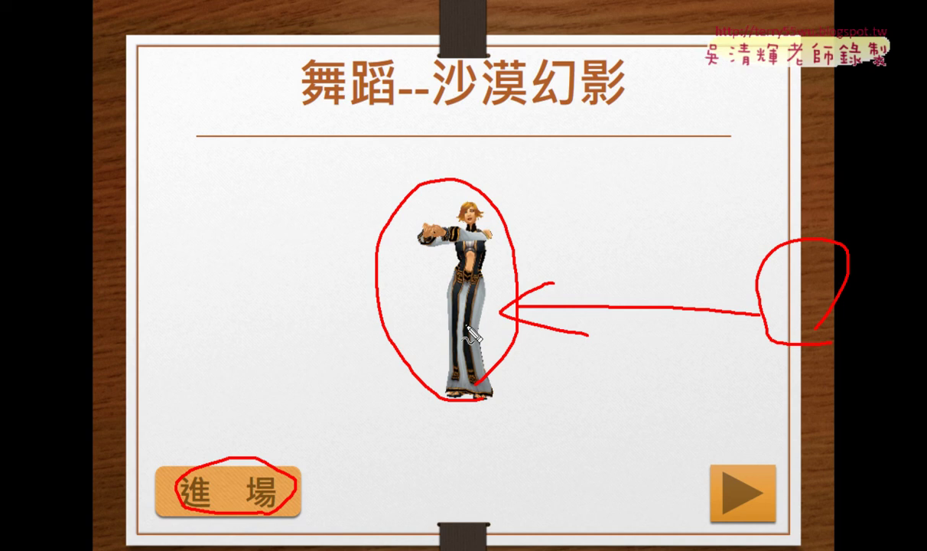
pyautogui.press('e')
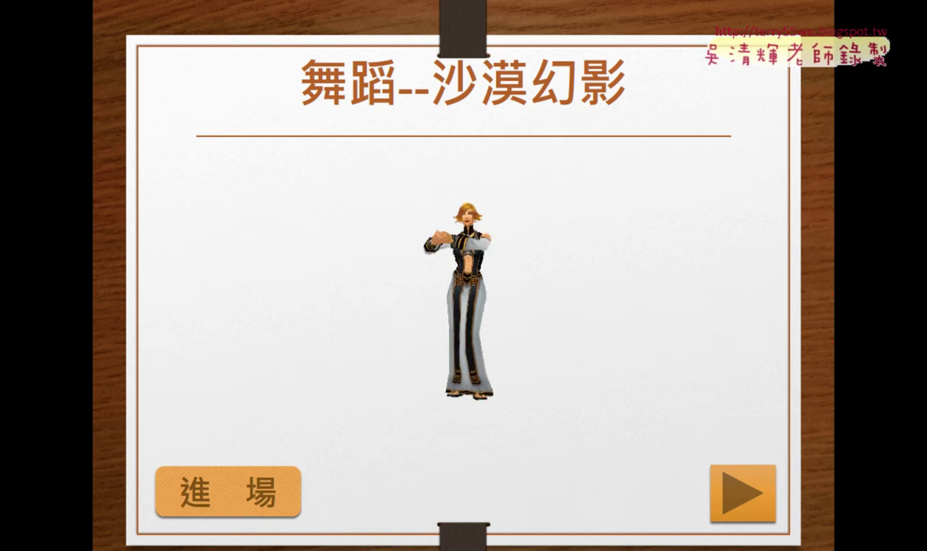
pyautogui.press('Escape')
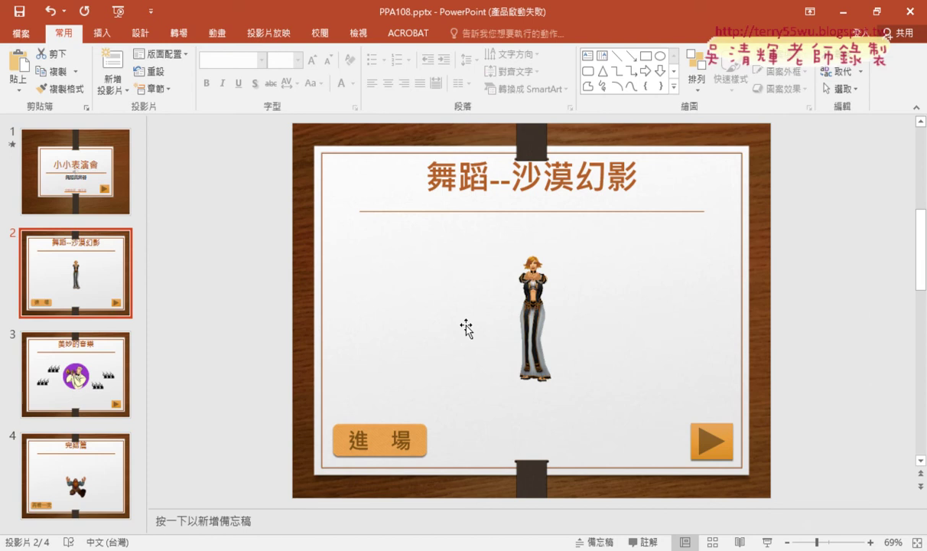
# Select the dancer, 進場 button and arrow button in turn, then explore the Select menu
pyautogui.click(528, 312)
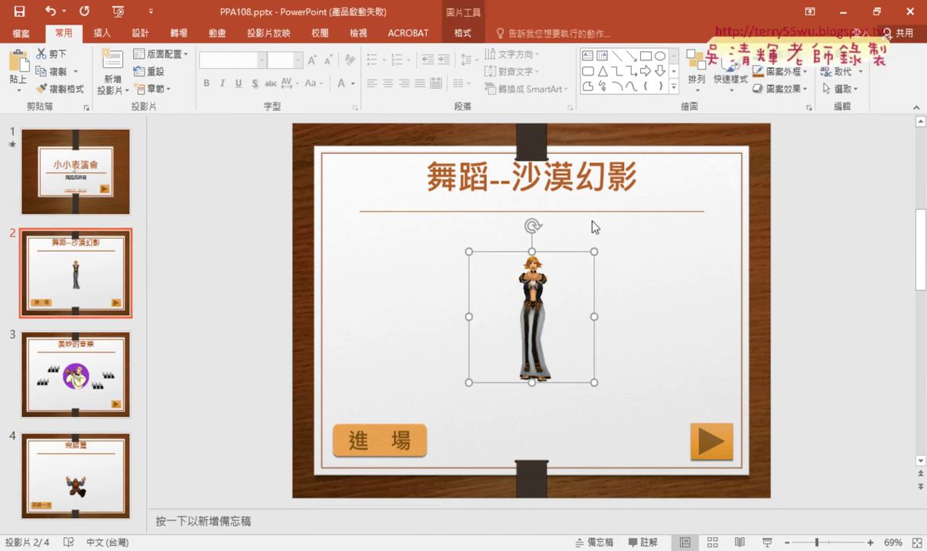
pyautogui.click(390, 439)
pyautogui.click(692, 435)
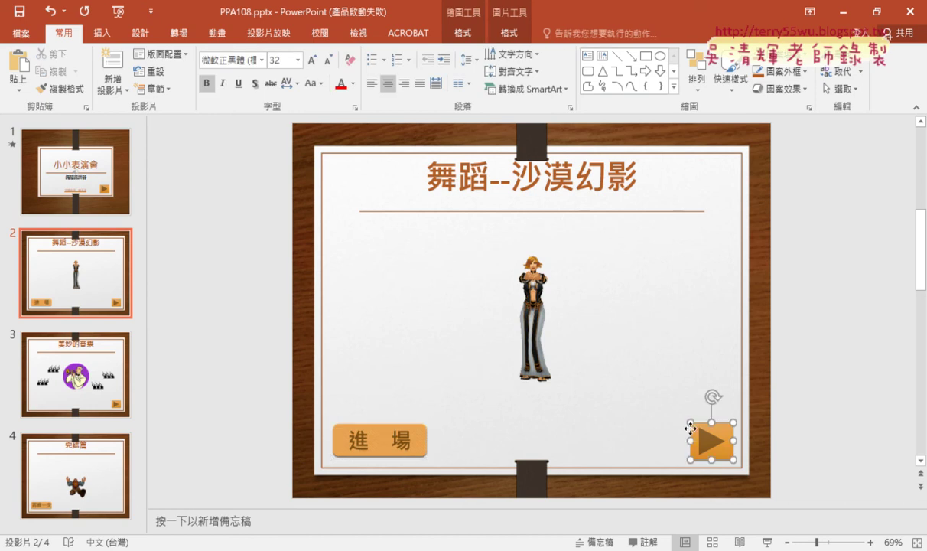
pyautogui.click(612, 383)
pyautogui.click(514, 315)
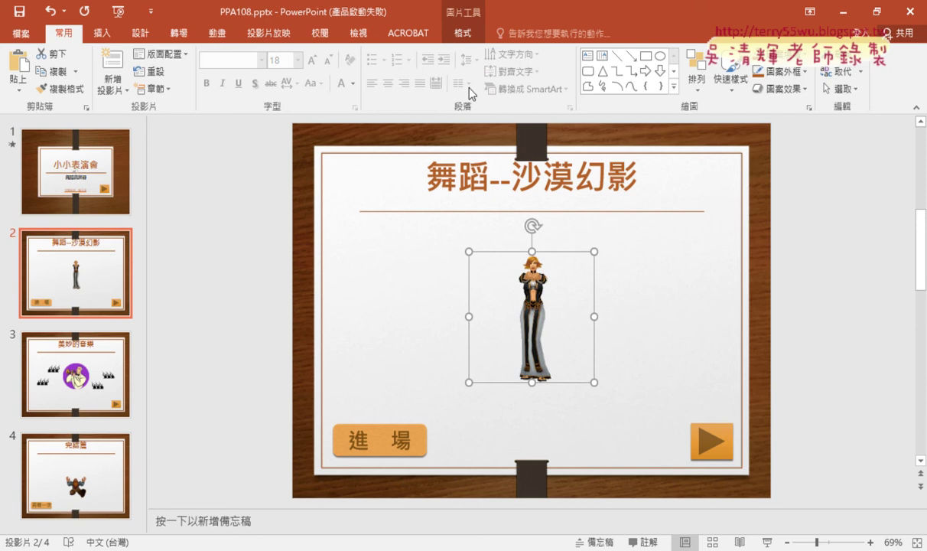
pyautogui.click(850, 90)
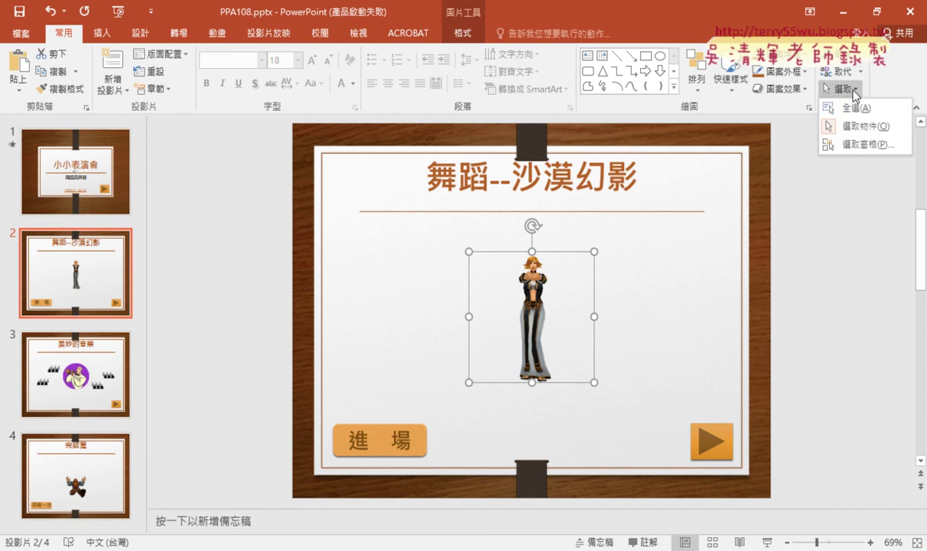
pyautogui.moveTo(860, 138); pyautogui.dragTo(883, 157)
pyautogui.moveTo(849, 70)
pyautogui.mouseDown()
pyautogui.moveTo(824, 90)
pyautogui.moveTo(819, 142)
pyautogui.mouseUp()
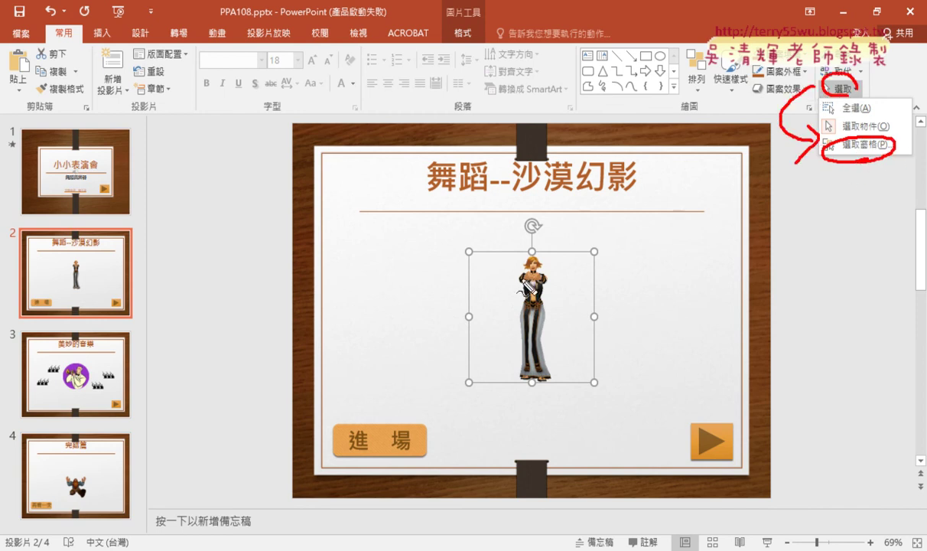
pyautogui.press('Escape')
# Open the Selection Pane listing slide 2's objects and select the dancer picture
pyautogui.click(841, 88)
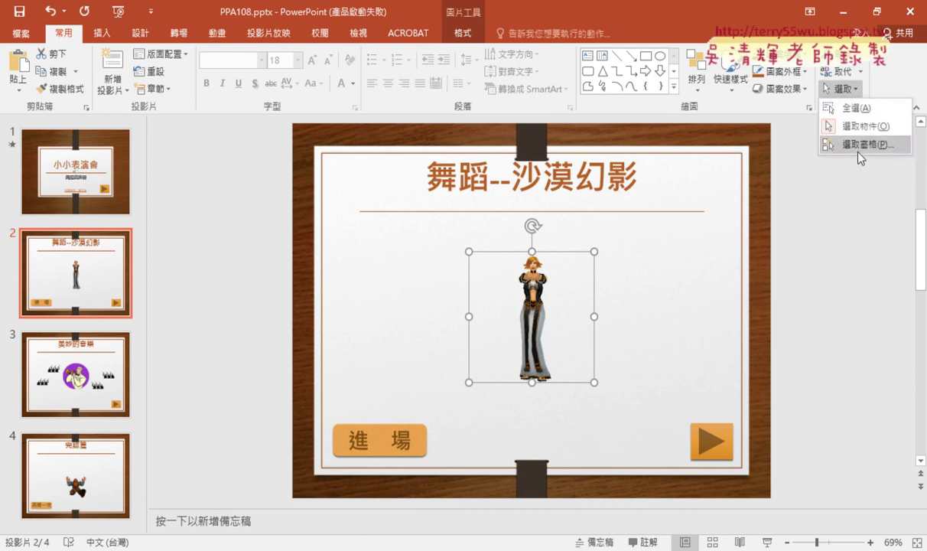
pyautogui.click(858, 152)
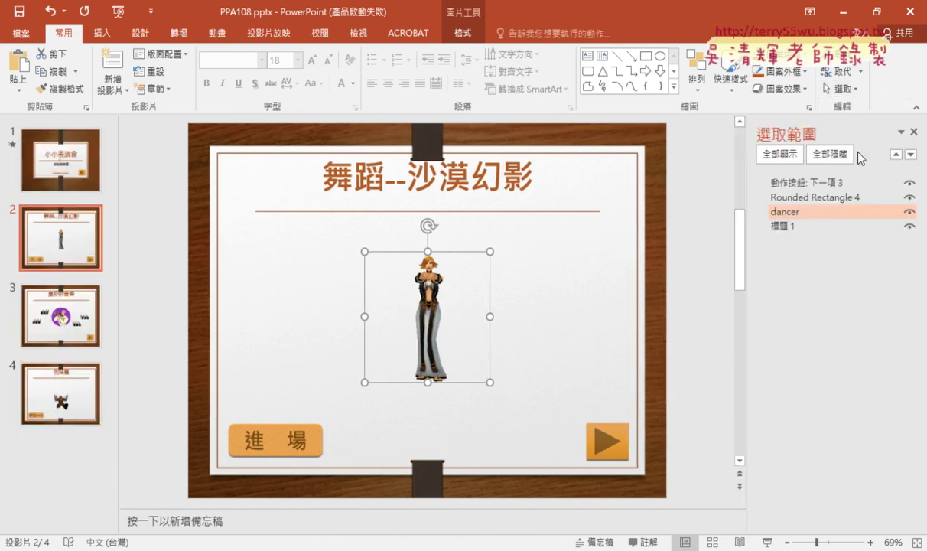
pyautogui.moveTo(398, 403); pyautogui.dragTo(469, 387)
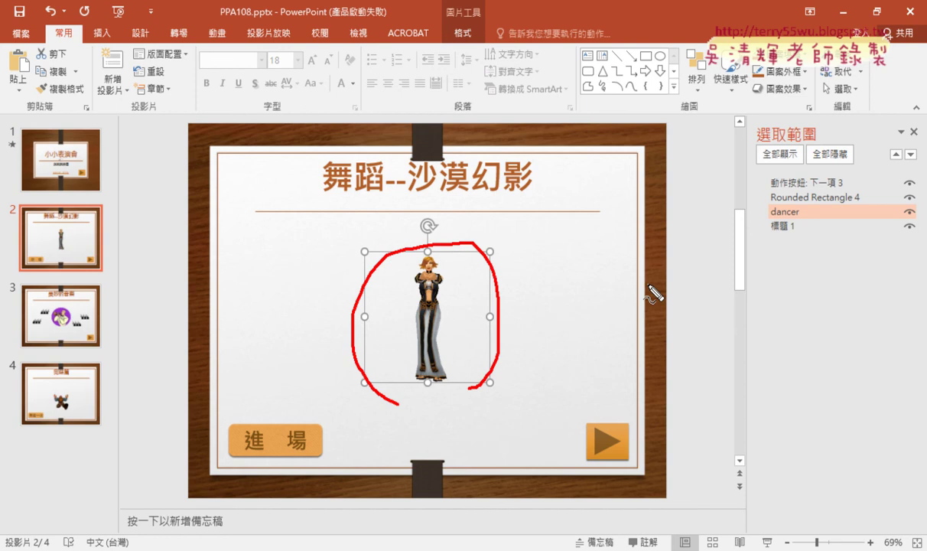
pyautogui.moveTo(810, 215); pyautogui.dragTo(768, 217)
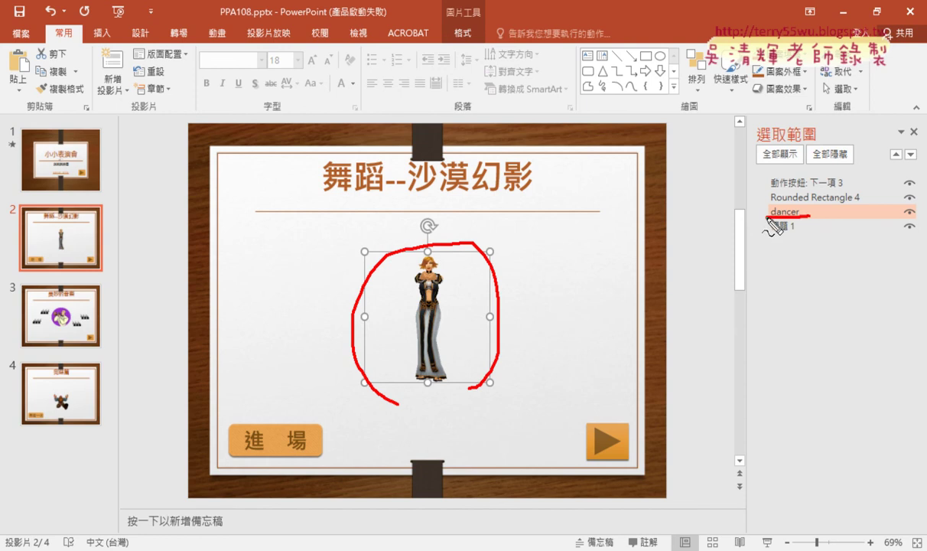
pyautogui.click(282, 428)
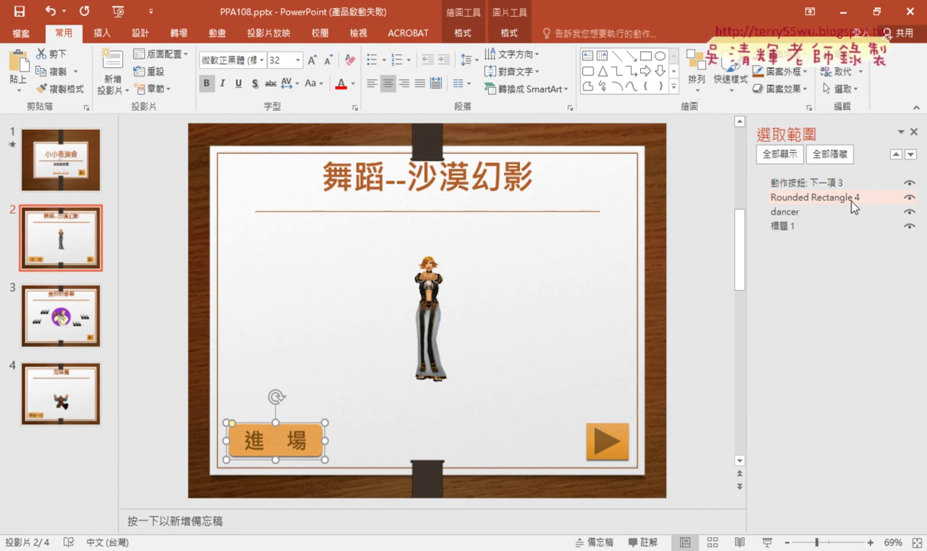
pyautogui.click(429, 302)
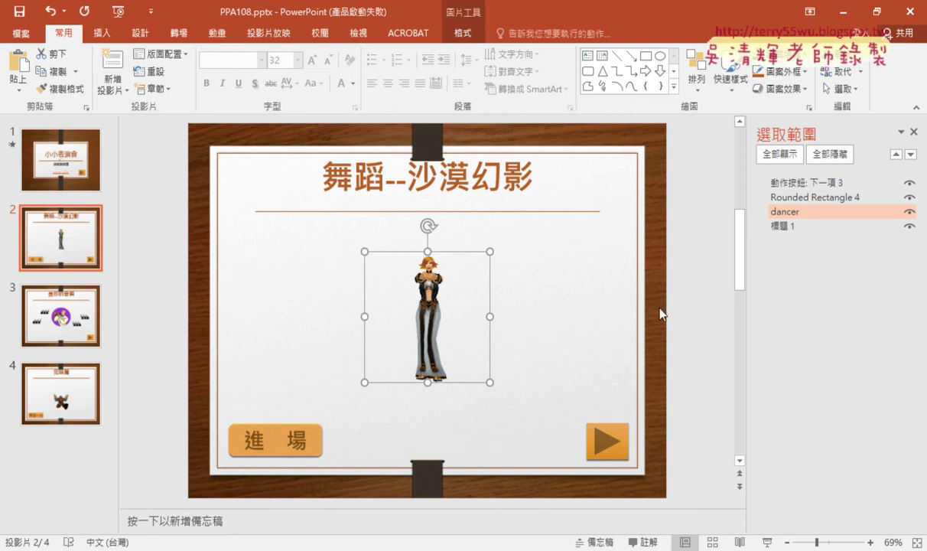
# Give the dancer a Fly In entrance animation coming From Right
pyautogui.click(218, 33)
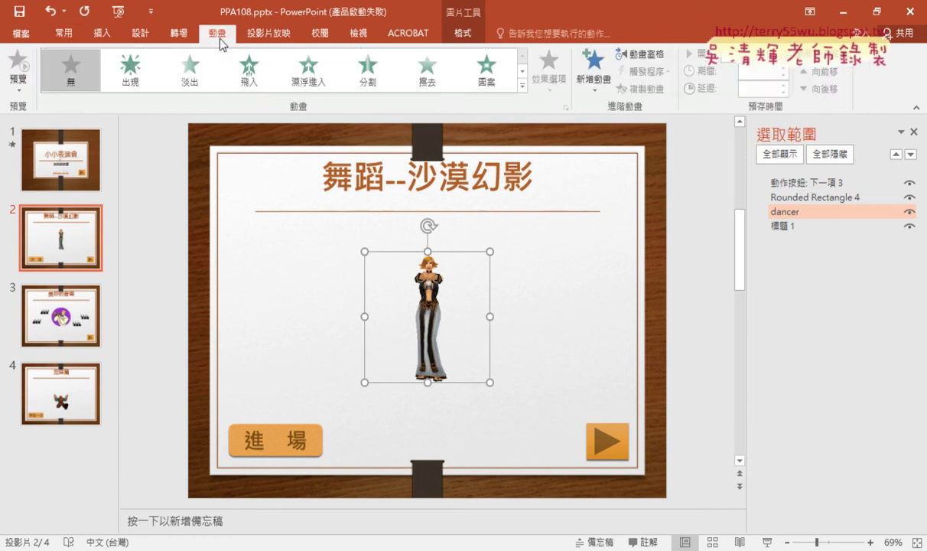
pyautogui.click(243, 73)
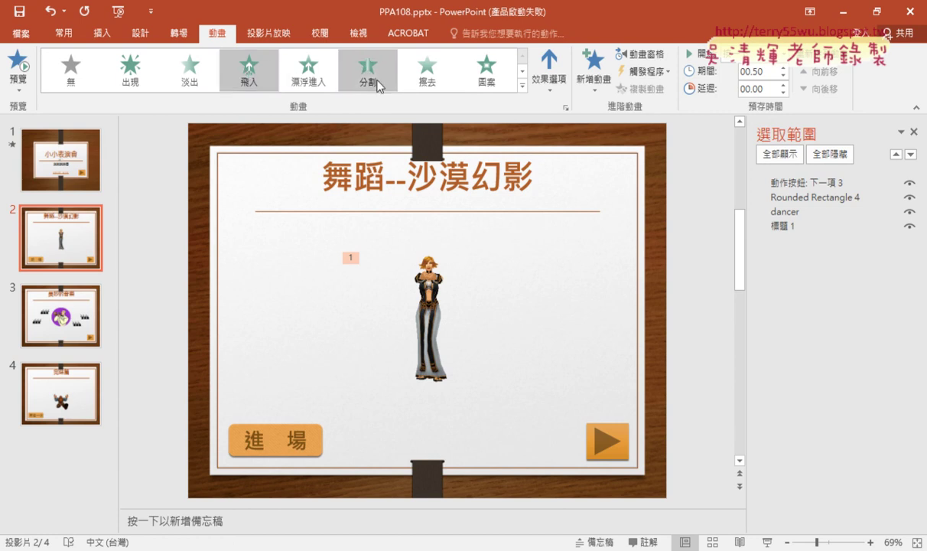
pyautogui.click(554, 97)
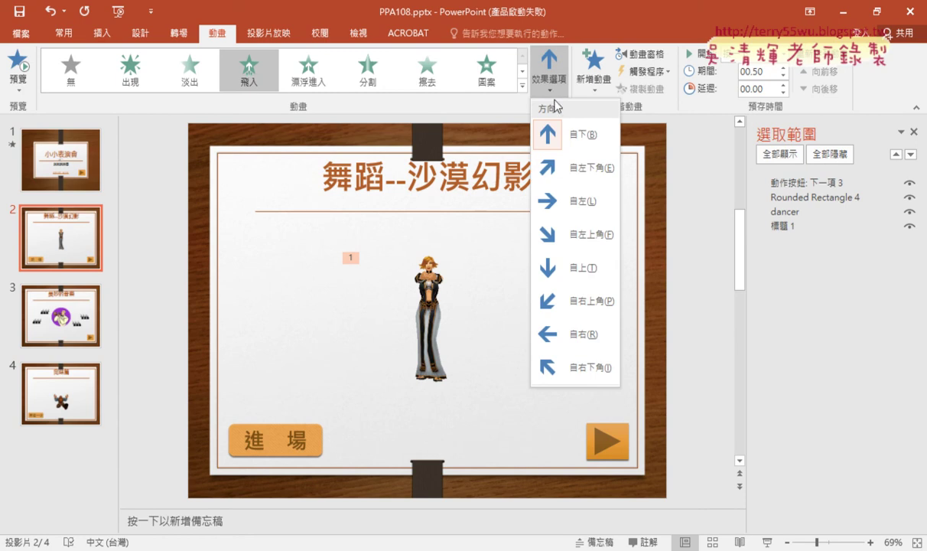
pyautogui.click(587, 334)
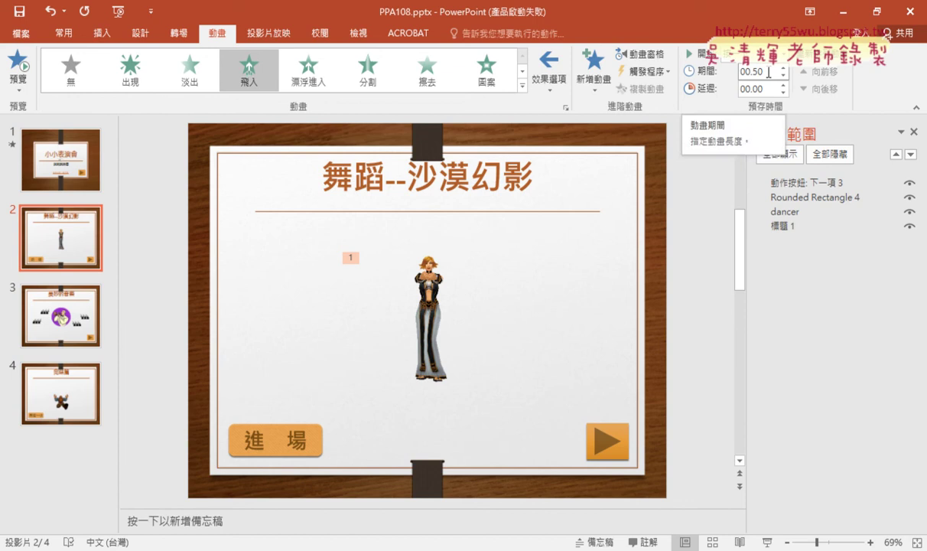
# After checking the task PDF, raise the animation duration to 03.00 seconds
pyautogui.hotkey('alt', 'Tab')
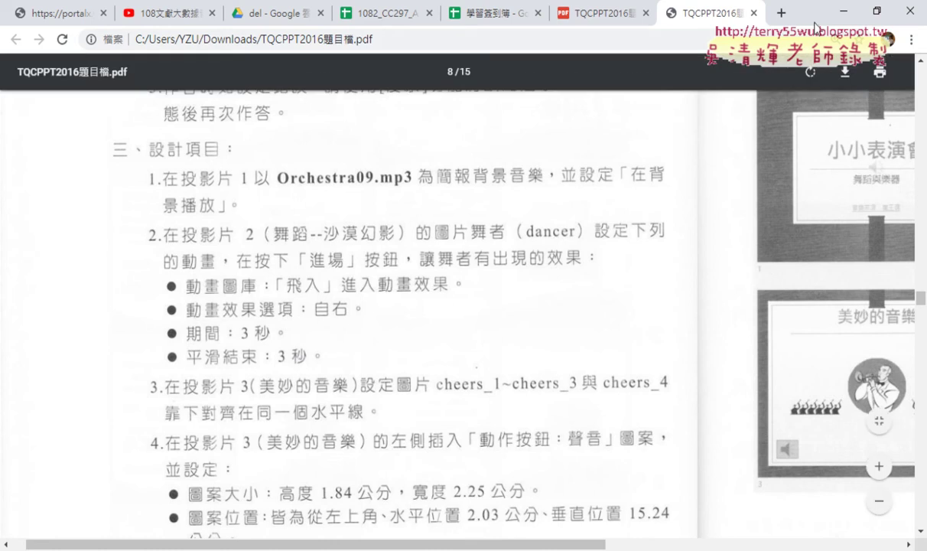
pyautogui.hotkey('alt', 'Tab')
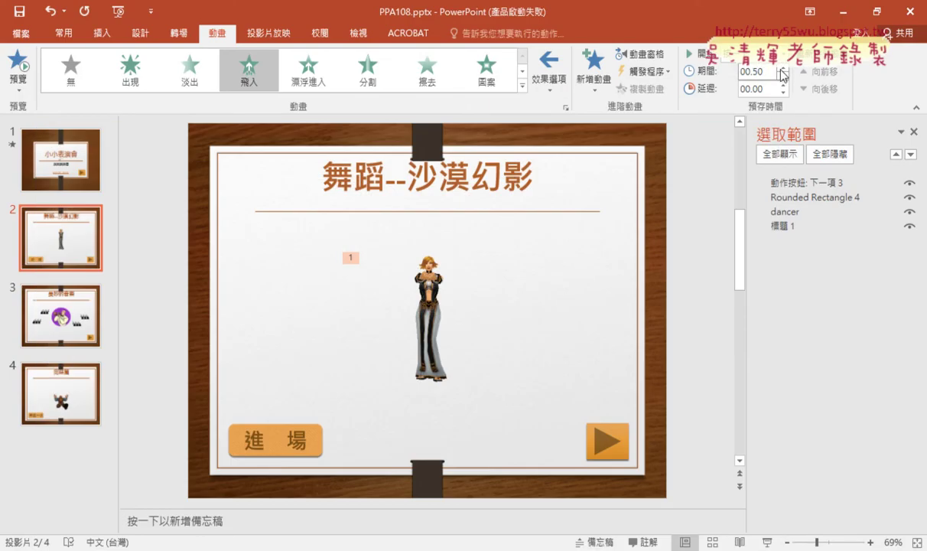
pyautogui.click(782, 67)
pyautogui.click(783, 68)
pyautogui.click(782, 68)
pyautogui.click(782, 67)
pyautogui.click(782, 69)
pyautogui.click(782, 68)
pyautogui.click(782, 68)
pyautogui.click(783, 68)
pyautogui.click(783, 68)
pyautogui.click(782, 68)
# Open the detailed Fly In effect settings and mark their location with annotation ink
pyautogui.click(570, 112)
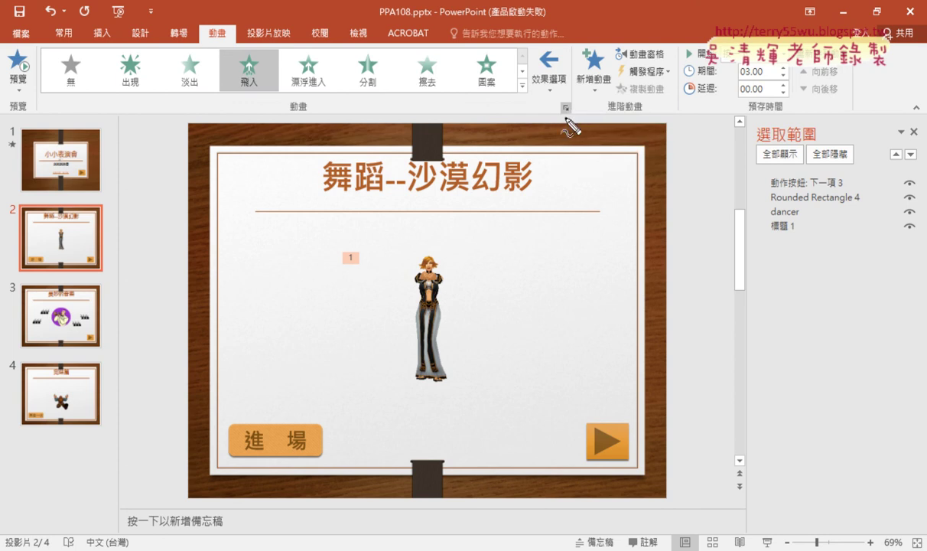
pyautogui.moveTo(573, 98); pyautogui.dragTo(578, 101)
pyautogui.moveTo(475, 93)
pyautogui.mouseDown()
pyautogui.moveTo(514, 114)
pyautogui.moveTo(546, 107)
pyautogui.moveTo(538, 115)
pyautogui.mouseUp()
pyautogui.moveTo(309, 94); pyautogui.dragTo(306, 126)
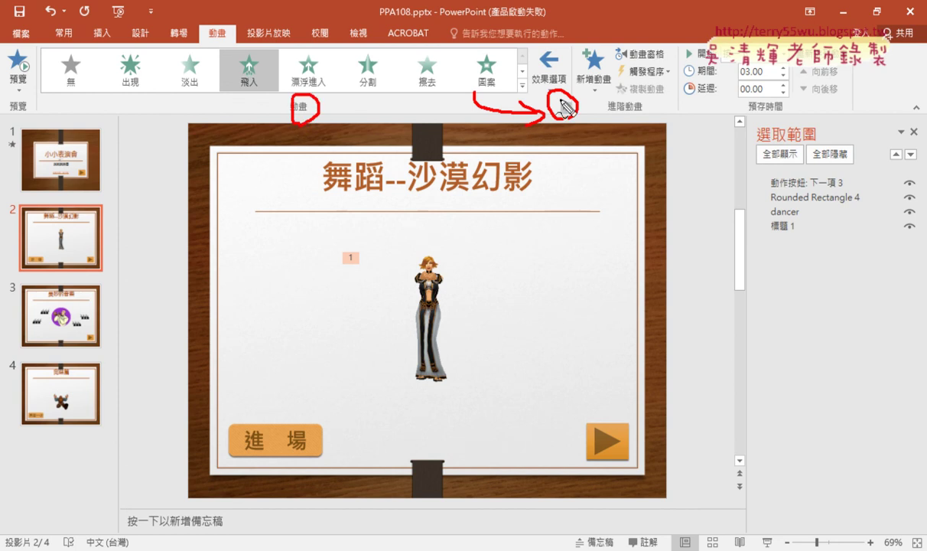
pyautogui.press('Escape')
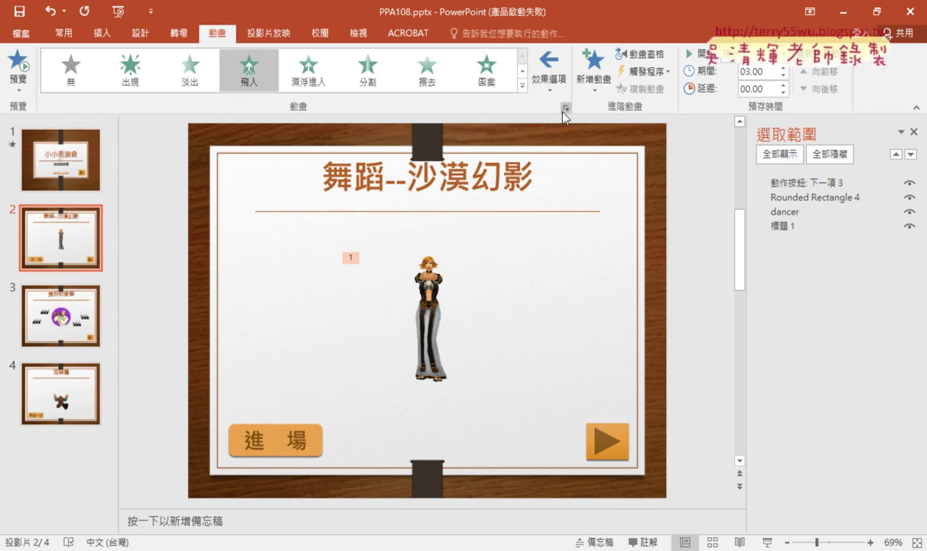
# Set the dancer's Fly In effect to a 3-second smooth end and confirm
pyautogui.click(564, 110)
pyautogui.moveTo(372, 239); pyautogui.dragTo(646, 83)
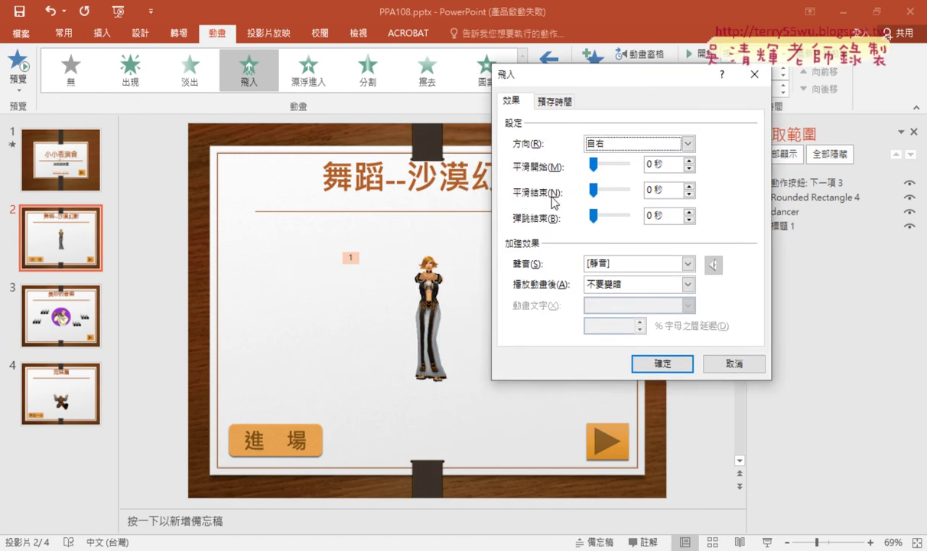
pyautogui.click(688, 185)
pyautogui.click(688, 185)
pyautogui.click(688, 186)
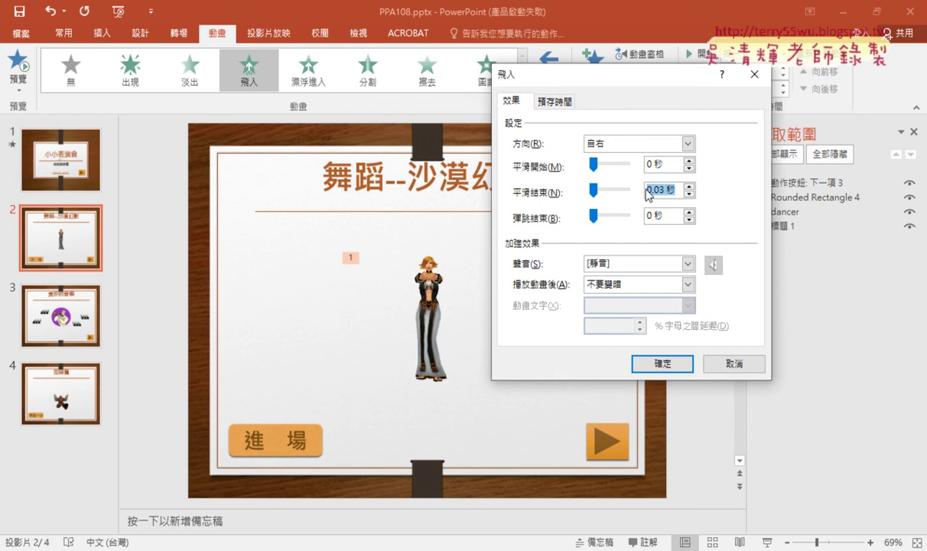
pyautogui.write('3秒')
pyautogui.click(662, 364)
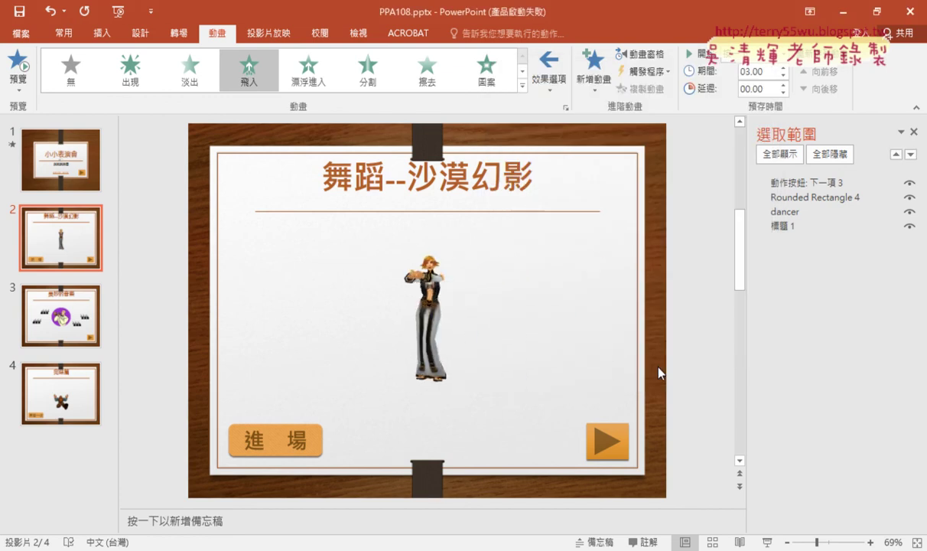
pyautogui.click(767, 541)
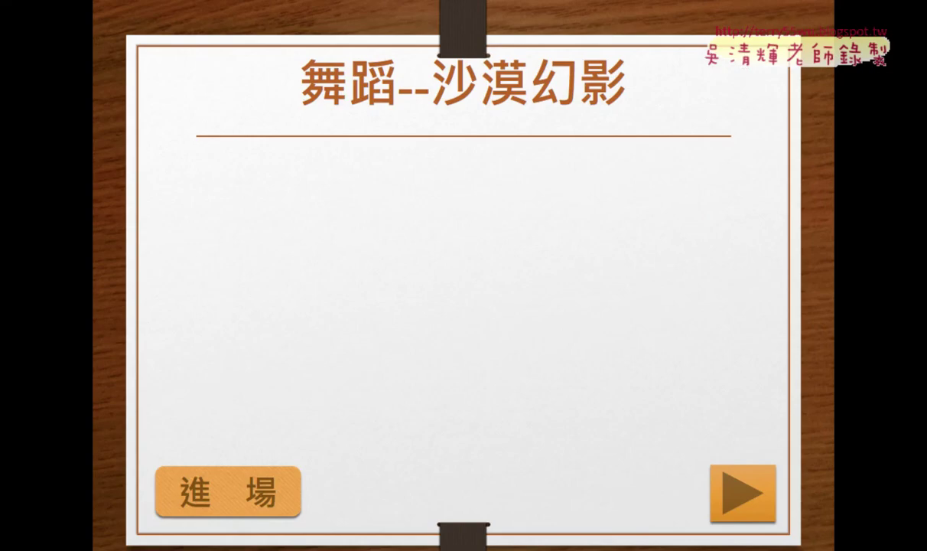
pyautogui.click(426, 319)
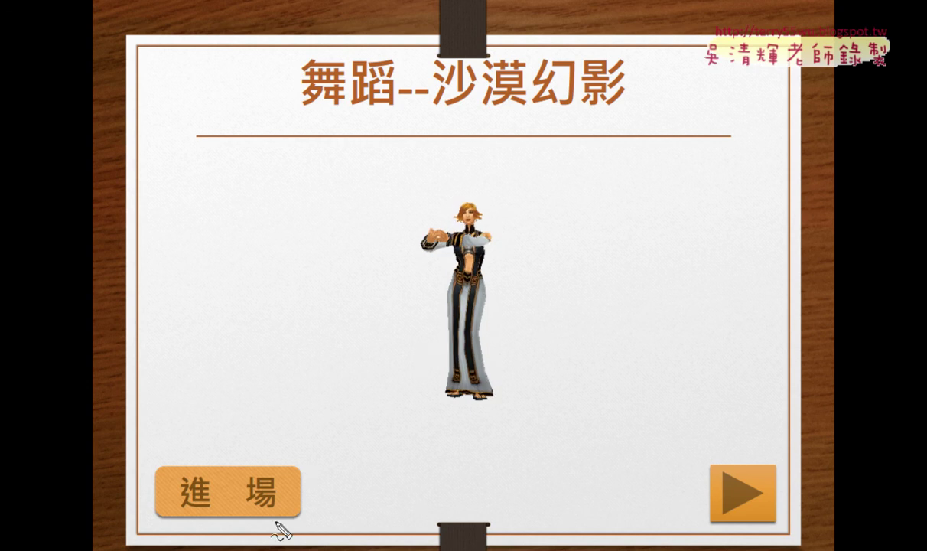
pyautogui.moveTo(200, 476); pyautogui.dragTo(243, 469)
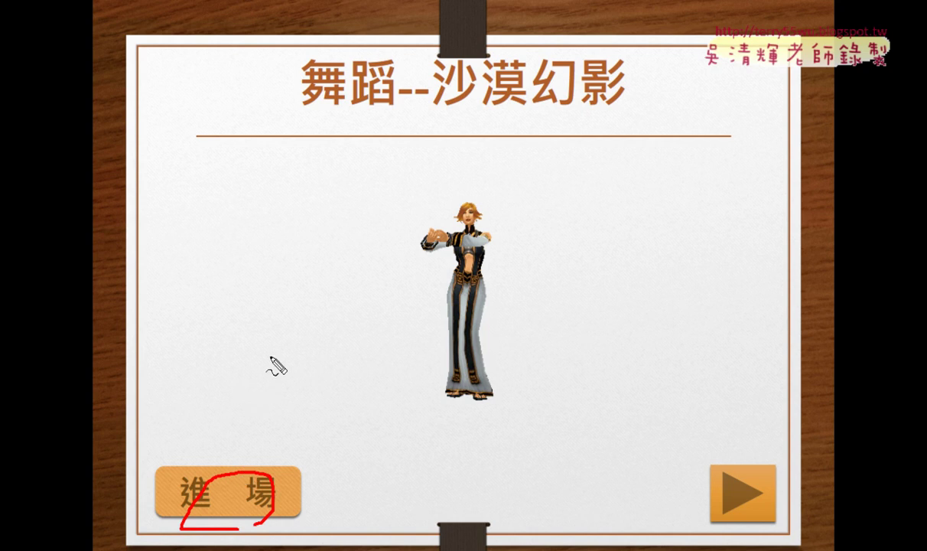
pyautogui.moveTo(264, 371); pyautogui.dragTo(221, 489)
pyautogui.moveTo(213, 439); pyautogui.dragTo(253, 470)
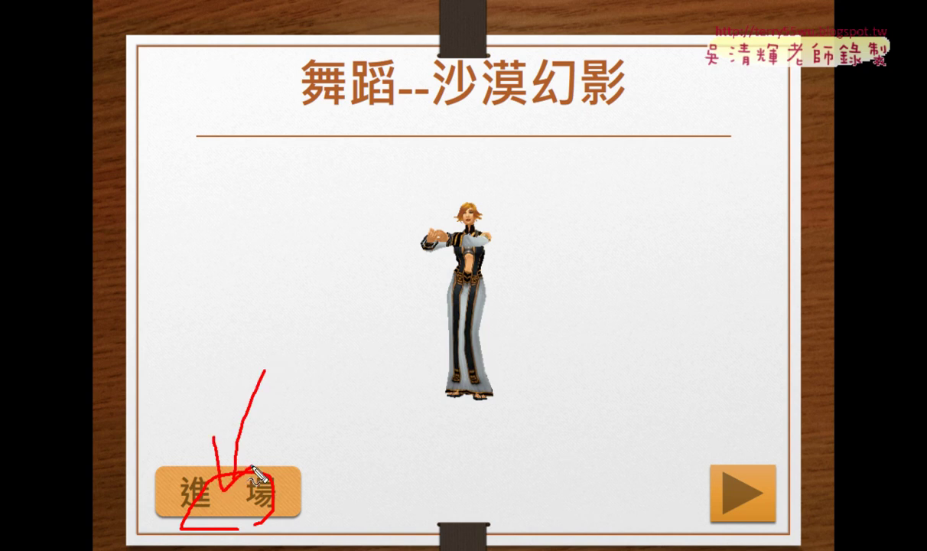
pyautogui.press('e')
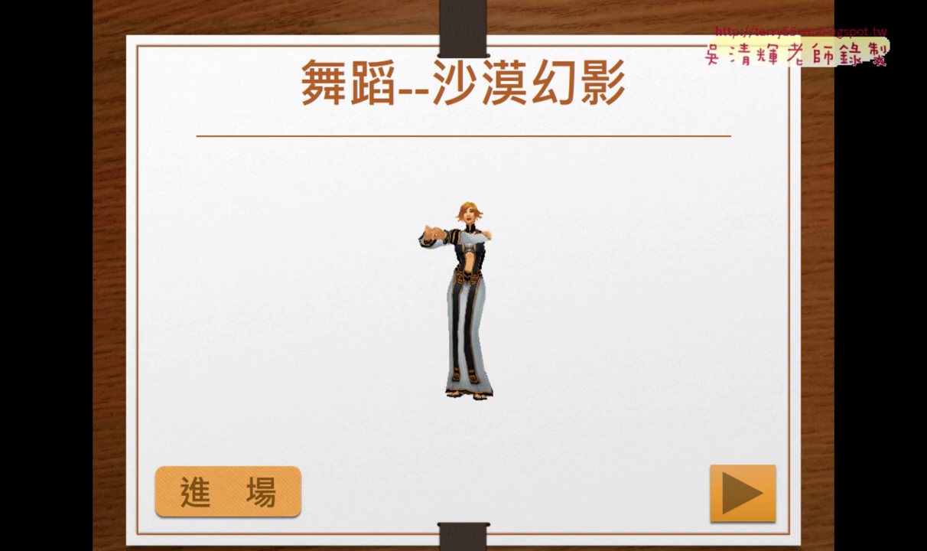
pyautogui.press('Escape')
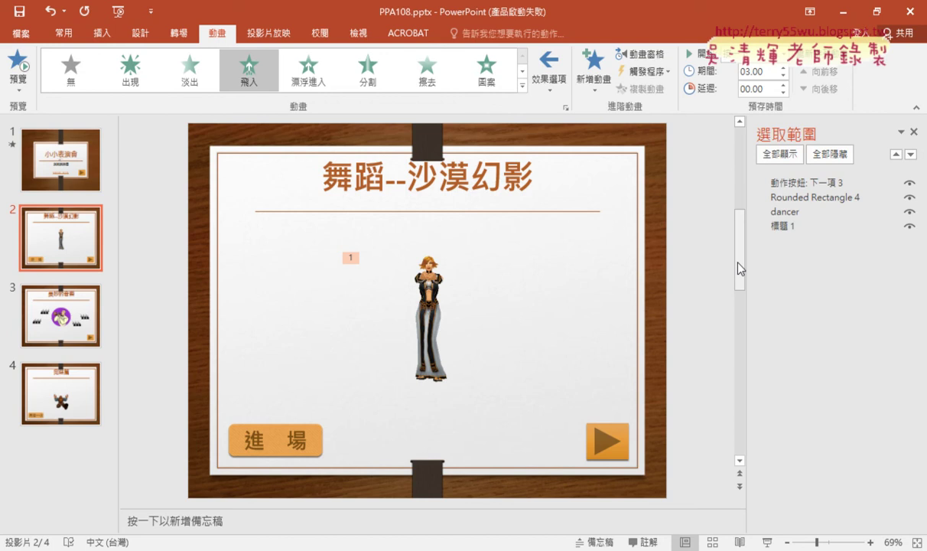
# Select the dancer picture and reopen its Fly In options at the timing settings
pyautogui.click(821, 198)
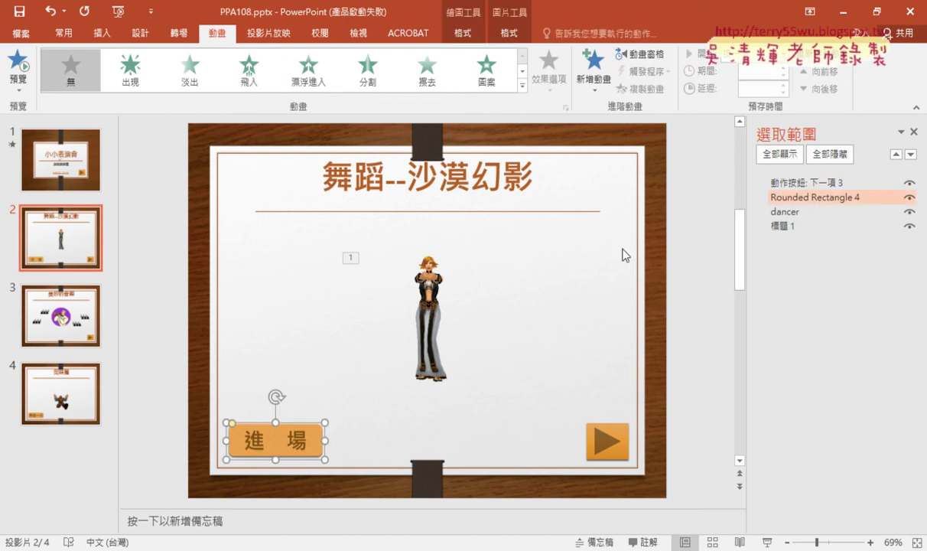
pyautogui.click(417, 302)
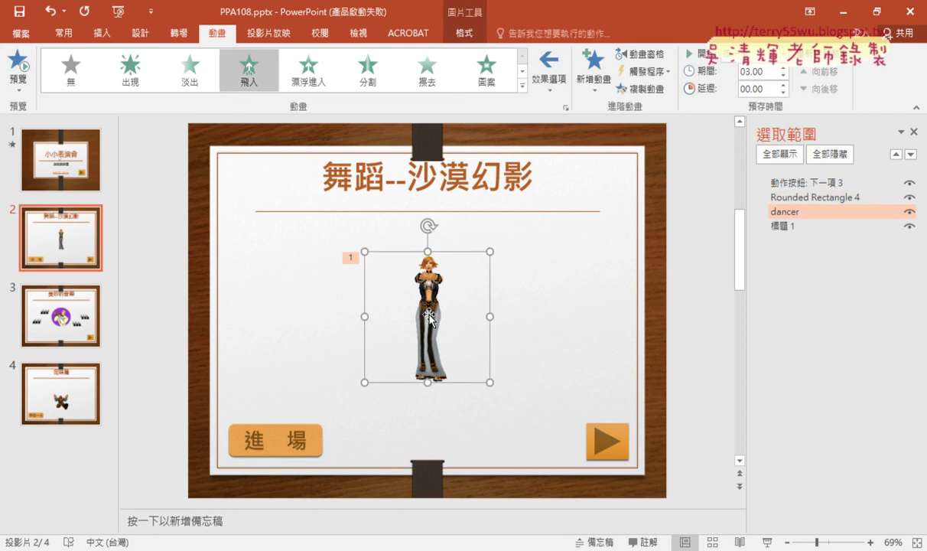
pyautogui.click(566, 109)
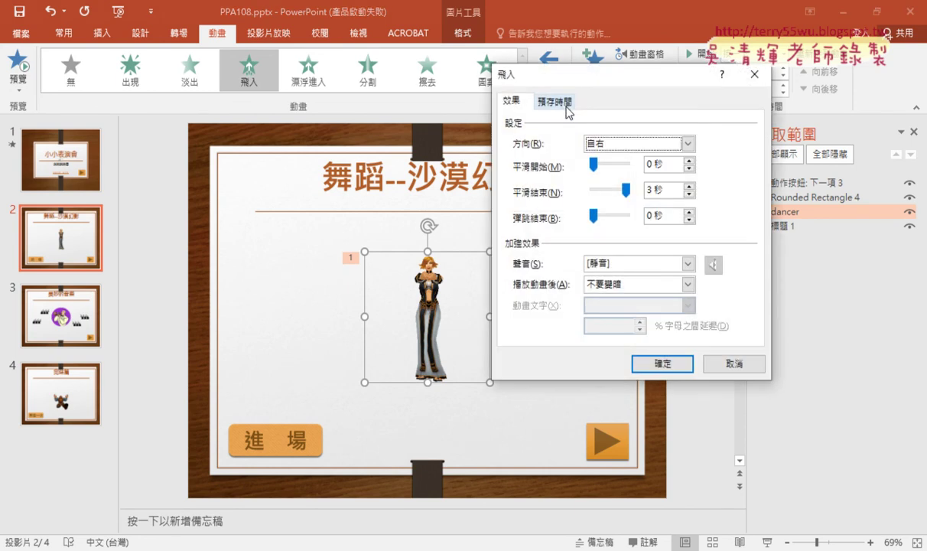
pyautogui.moveTo(594, 71); pyautogui.dragTo(668, 75)
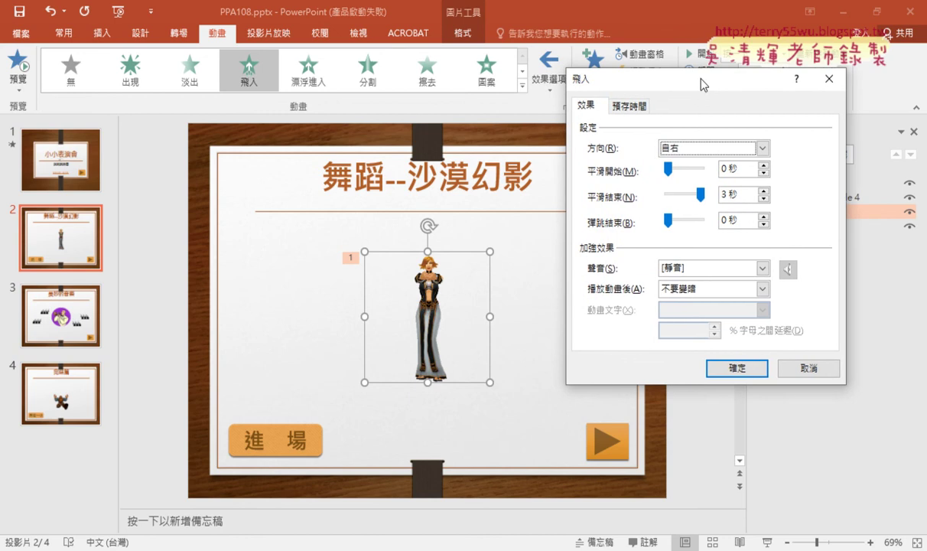
pyautogui.click(638, 107)
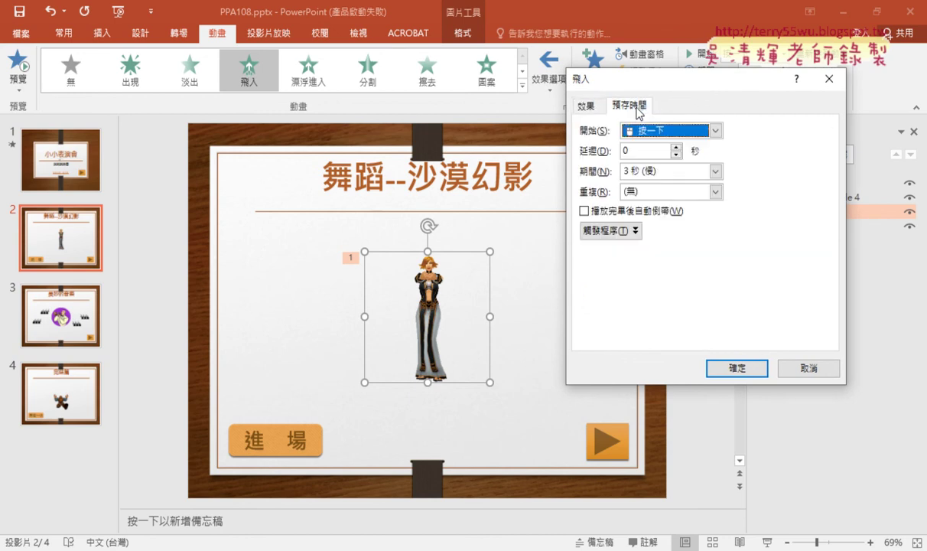
# Mark the dancer, timing settings and start-on-click setting with red annotations, then clear them
pyautogui.moveTo(429, 400); pyautogui.dragTo(413, 419)
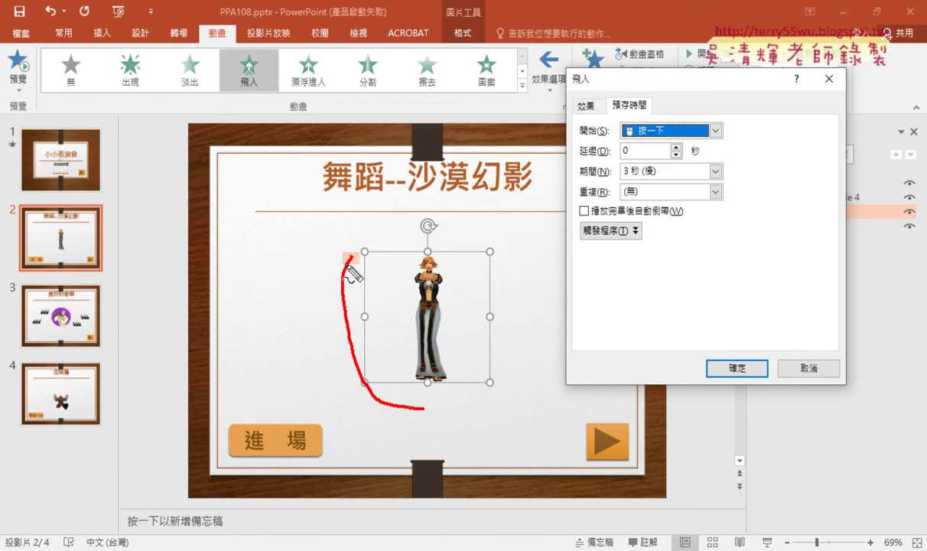
pyautogui.moveTo(650, 89); pyautogui.dragTo(656, 116)
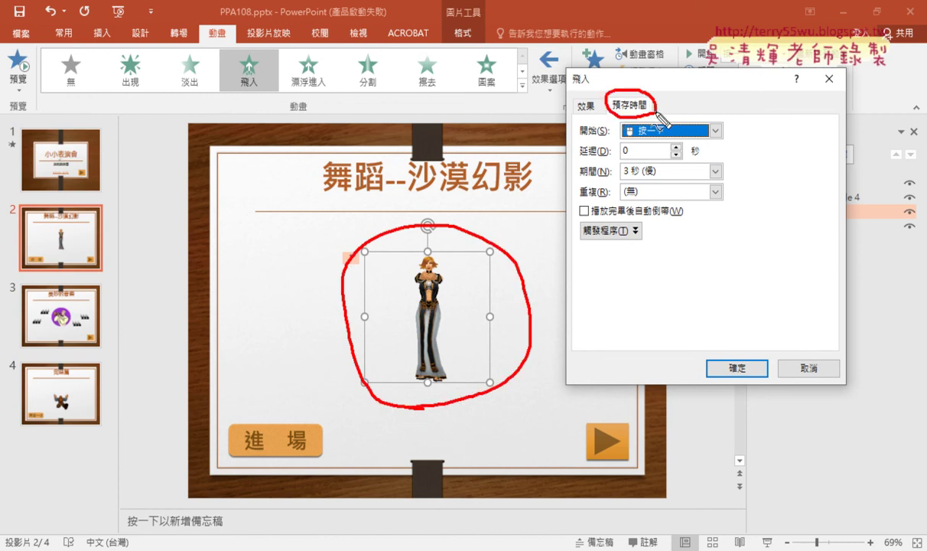
pyautogui.moveTo(639, 144); pyautogui.dragTo(691, 139)
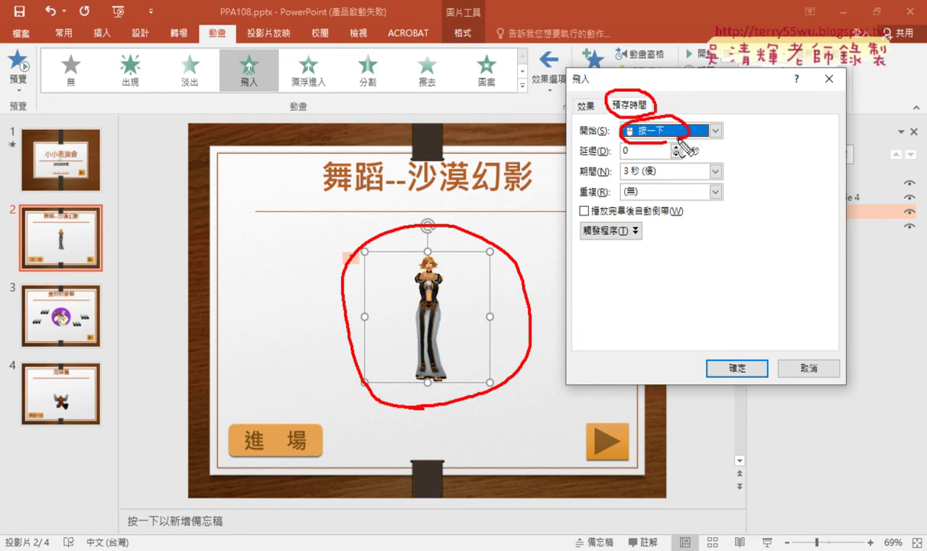
pyautogui.press('Escape')
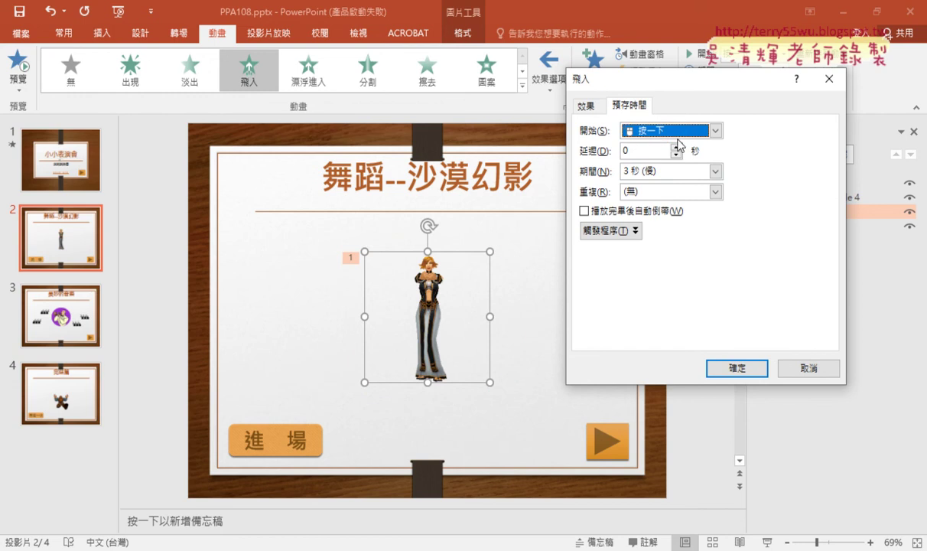
# Reveal the trigger options and highlight the shape-click trigger and 進場 button in red
pyautogui.click(611, 231)
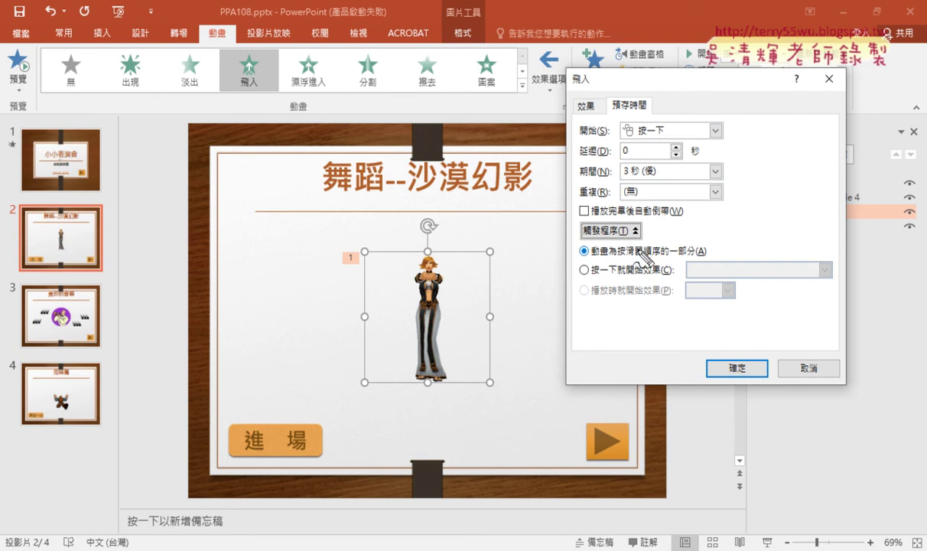
pyautogui.moveTo(648, 242); pyautogui.dragTo(663, 258)
pyautogui.moveTo(670, 235); pyautogui.dragTo(647, 258)
pyautogui.moveTo(571, 247)
pyautogui.mouseDown()
pyautogui.moveTo(564, 274)
pyautogui.moveTo(650, 275)
pyautogui.mouseUp()
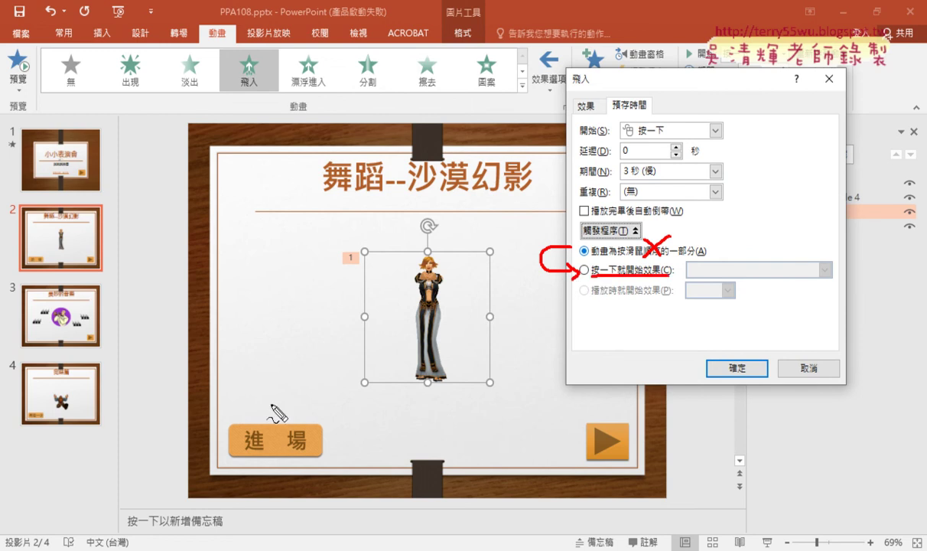
pyautogui.moveTo(297, 428); pyautogui.dragTo(299, 468)
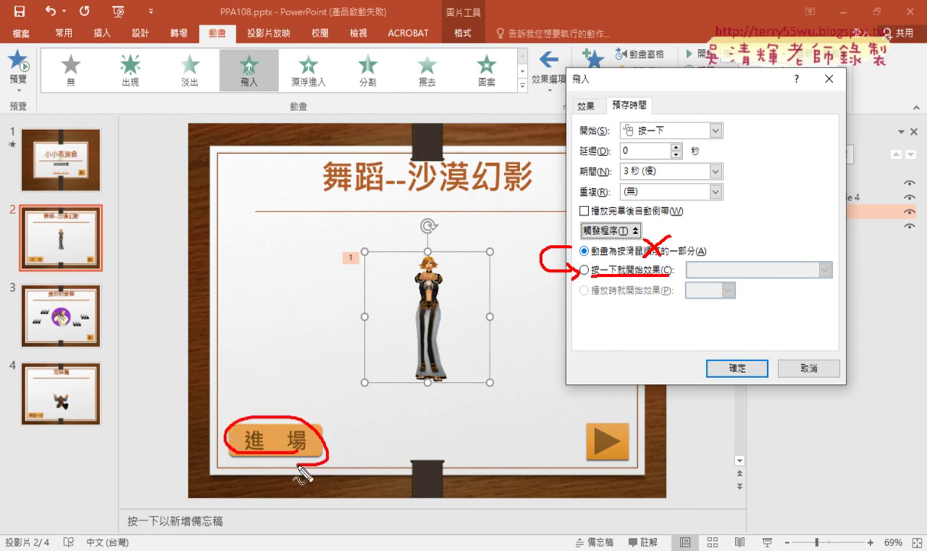
pyautogui.press('Escape')
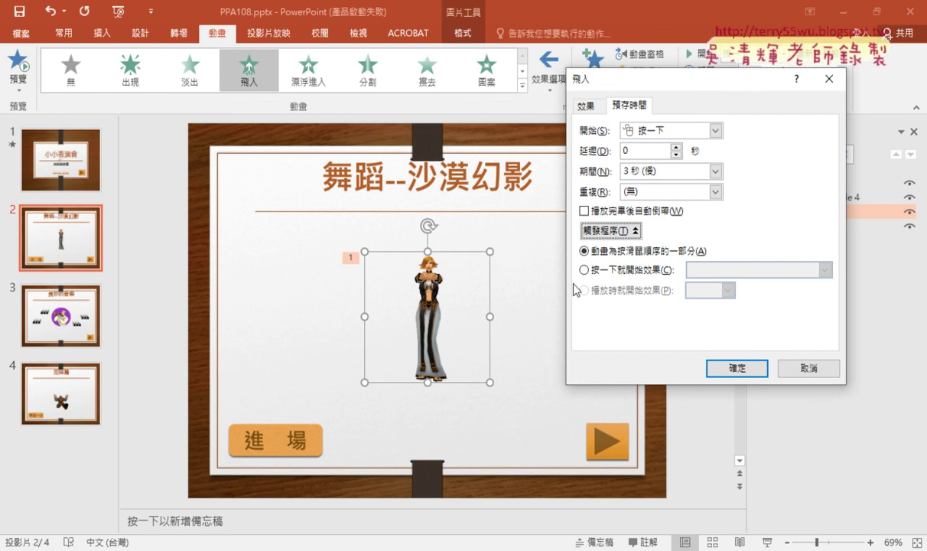
# Make the animation start on clicking Rounded Rectangle 4: 進 場, and confirm
pyautogui.click(585, 270)
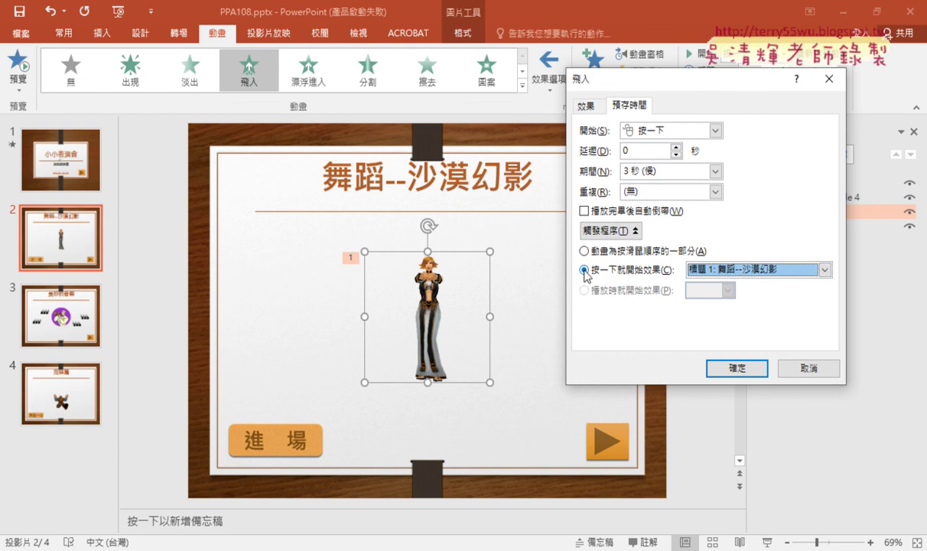
pyautogui.click(744, 272)
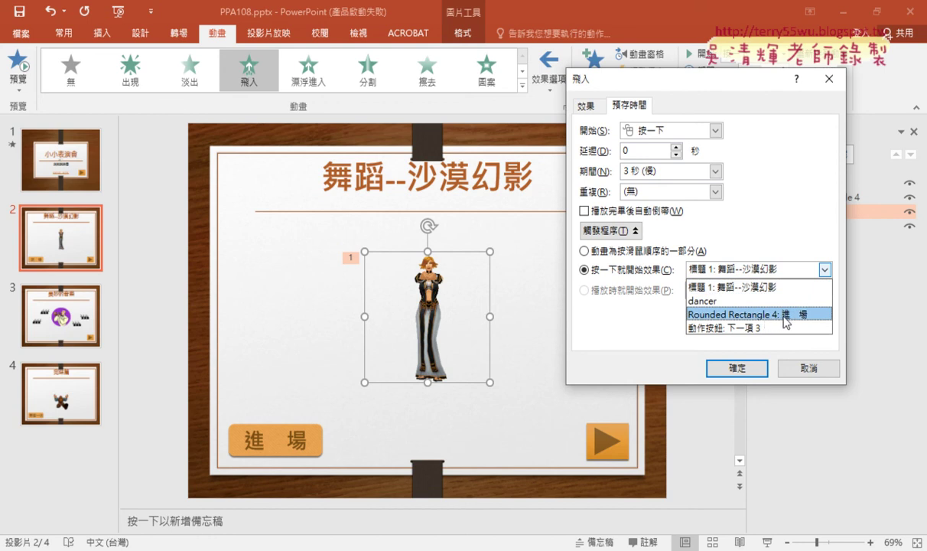
pyautogui.click(791, 322)
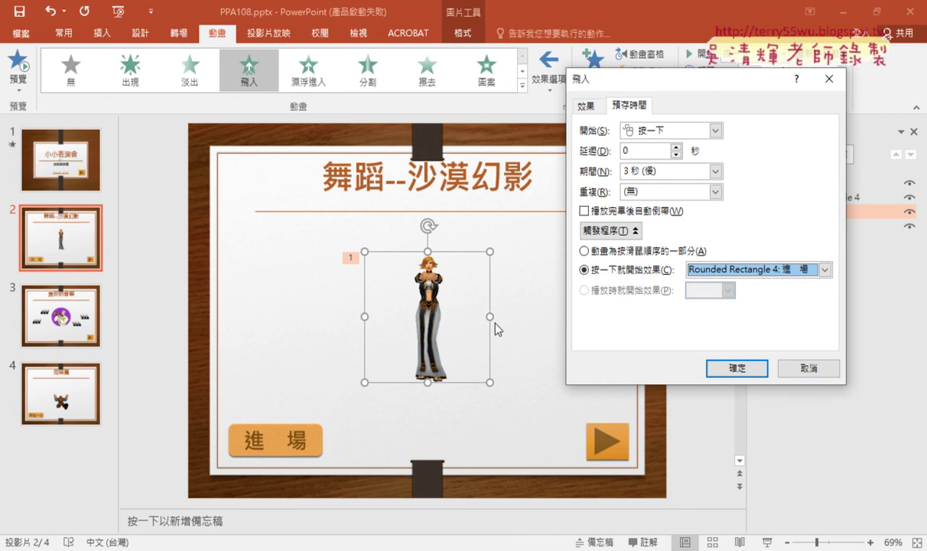
pyautogui.click(737, 369)
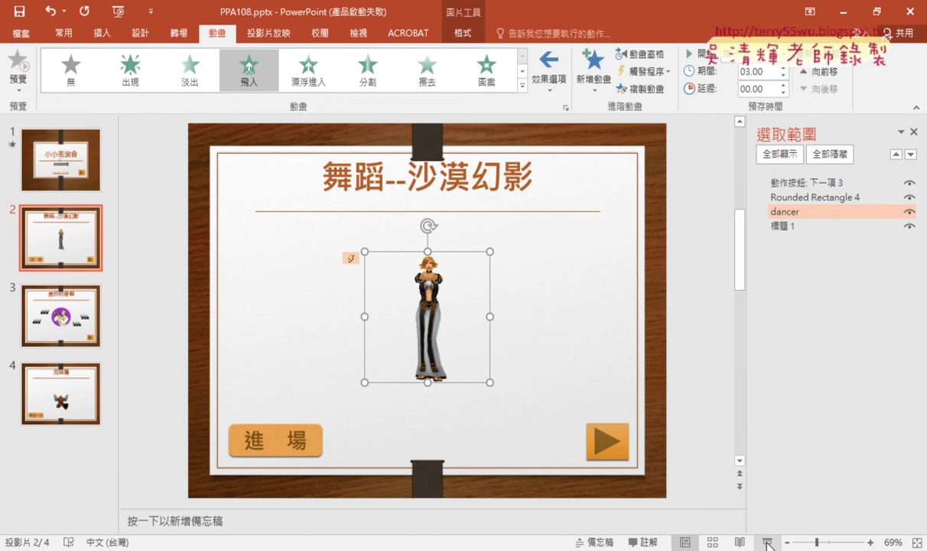
pyautogui.click(767, 541)
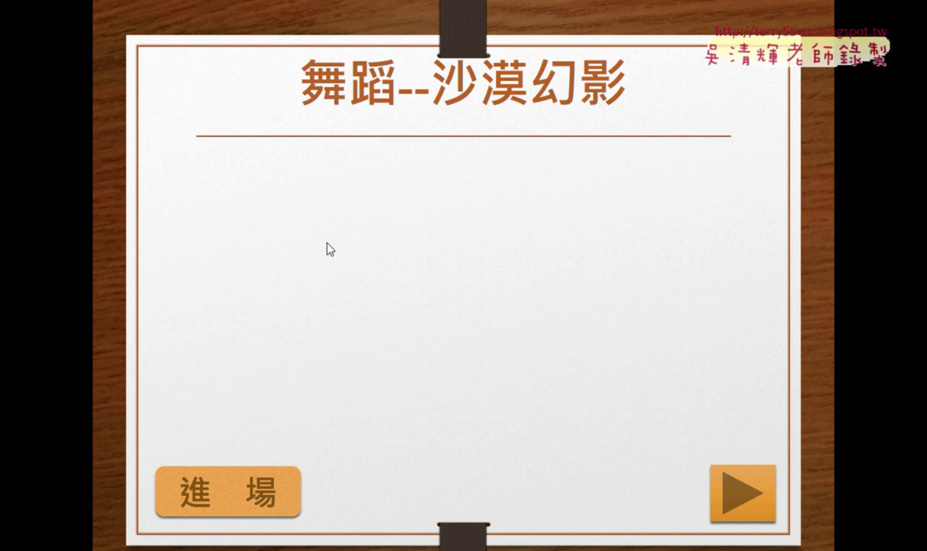
pyautogui.click(279, 215)
pyautogui.click(221, 495)
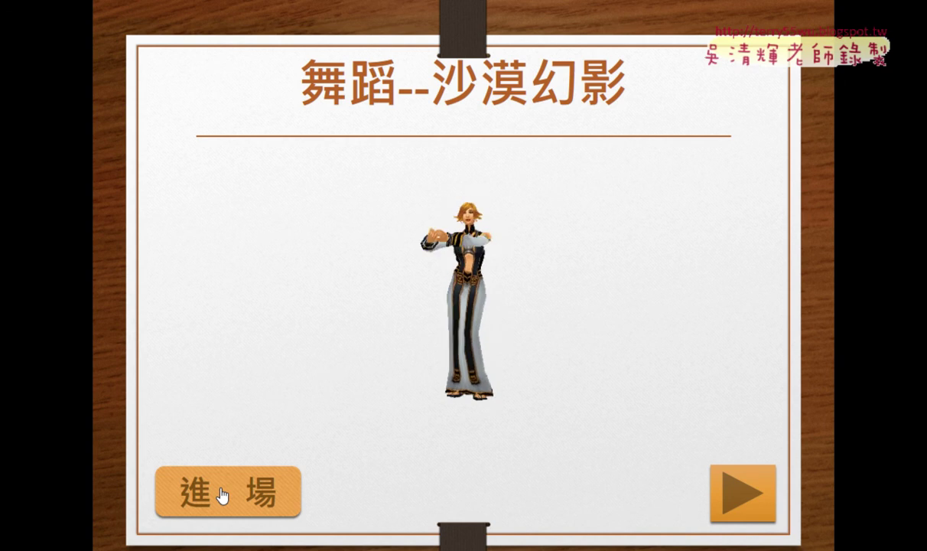
pyautogui.press('Escape')
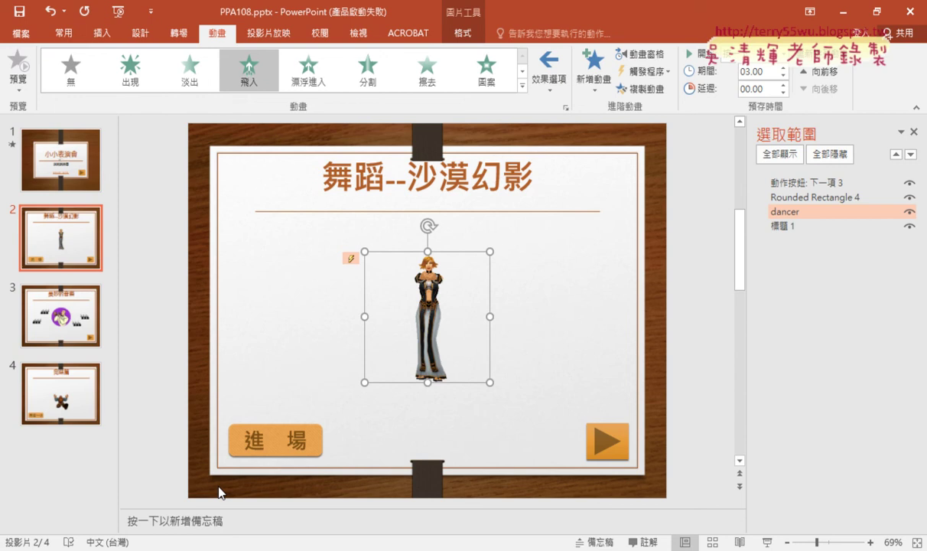
pyautogui.moveTo(220, 395); pyautogui.dragTo(588, 400)
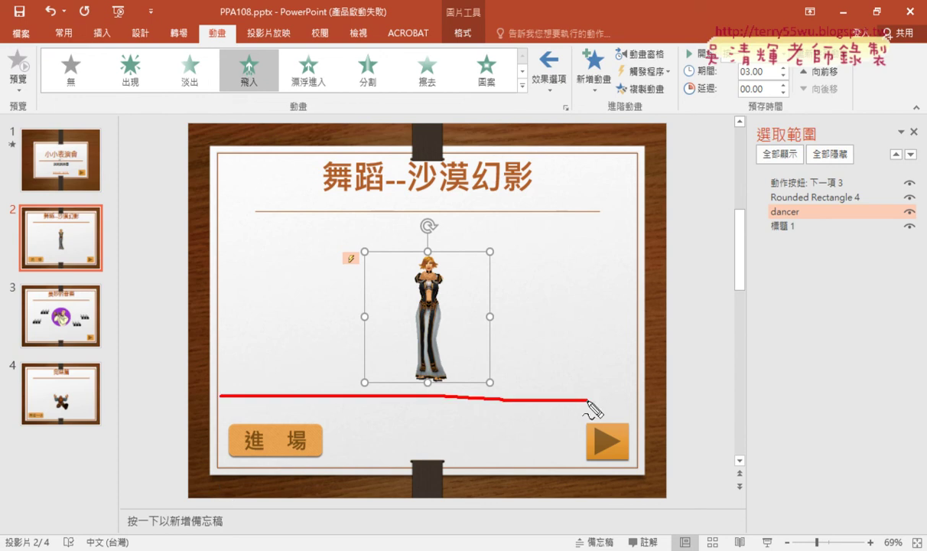
pyautogui.moveTo(526, 397)
pyautogui.mouseDown()
pyautogui.moveTo(532, 306)
pyautogui.moveTo(516, 332)
pyautogui.mouseUp()
pyautogui.moveTo(531, 303); pyautogui.dragTo(563, 325)
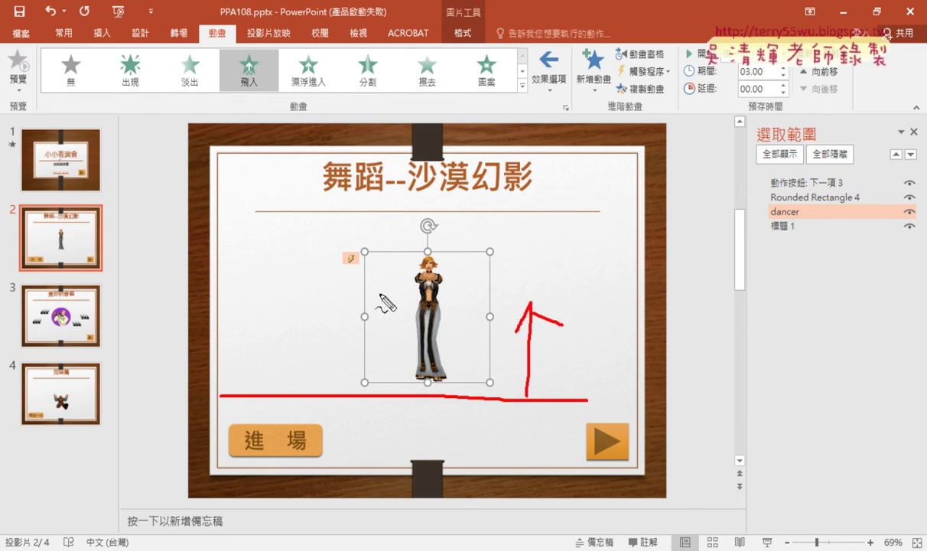
pyautogui.moveTo(266, 84); pyautogui.dragTo(228, 86)
pyautogui.moveTo(256, 42); pyautogui.dragTo(293, 76)
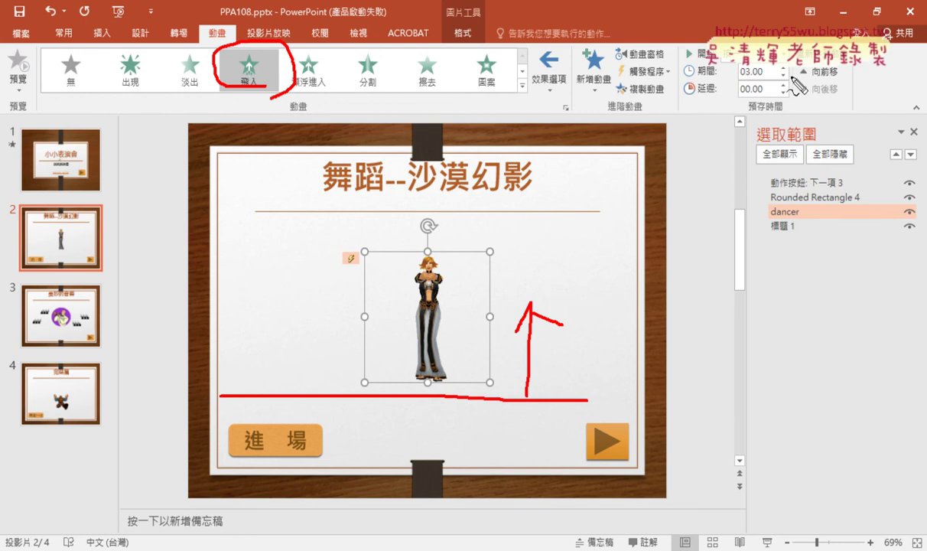
pyautogui.moveTo(789, 67); pyautogui.dragTo(791, 79)
pyautogui.moveTo(560, 105); pyautogui.dragTo(573, 113)
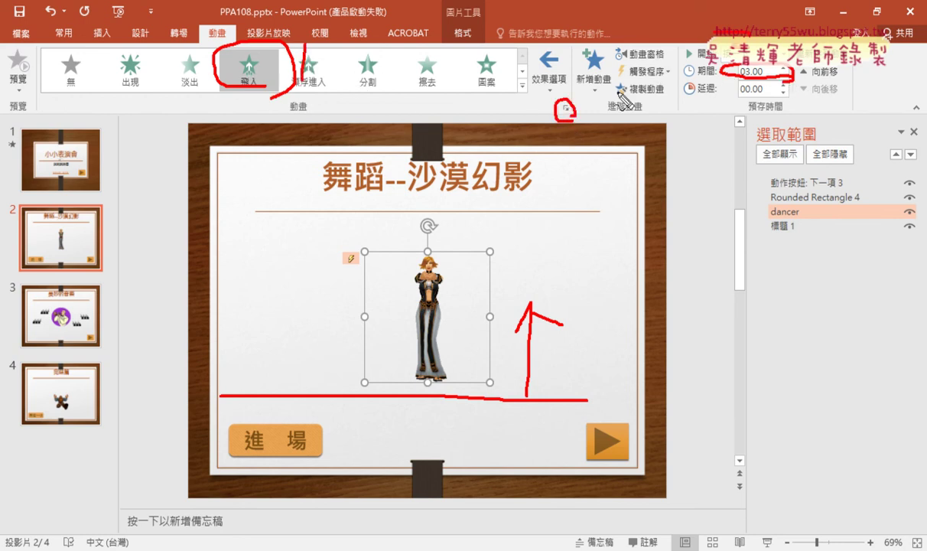
pyautogui.moveTo(603, 104); pyautogui.dragTo(606, 121)
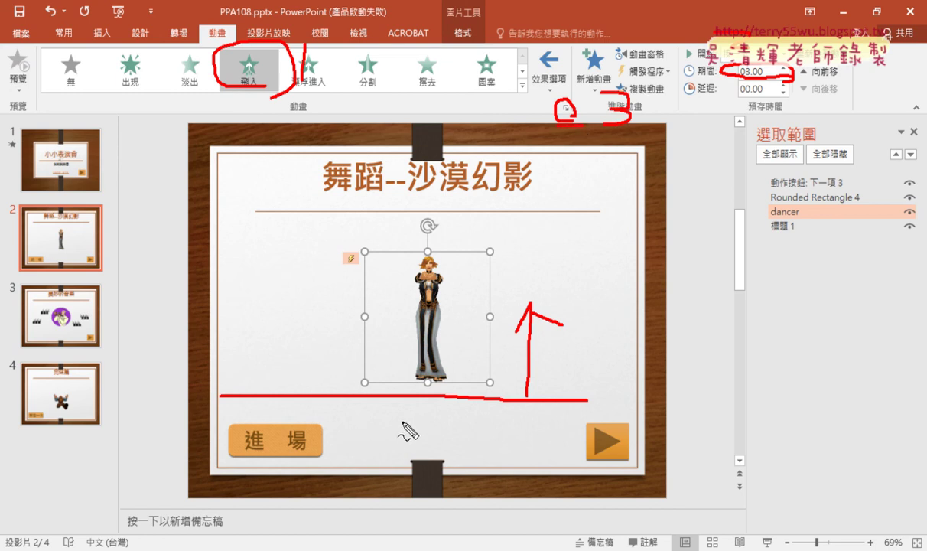
pyautogui.moveTo(384, 414)
pyautogui.mouseDown()
pyautogui.moveTo(405, 440)
pyautogui.moveTo(386, 464)
pyautogui.mouseUp()
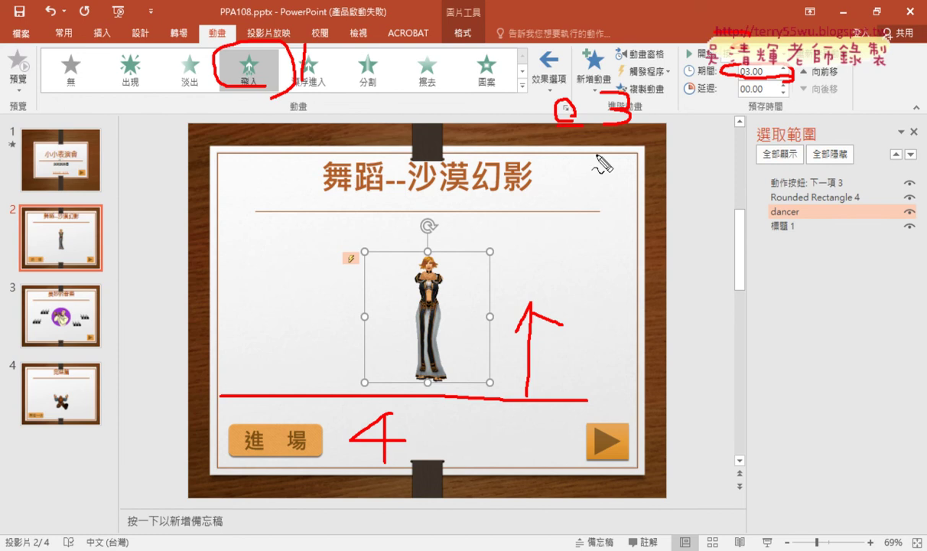
pyautogui.press('Escape')
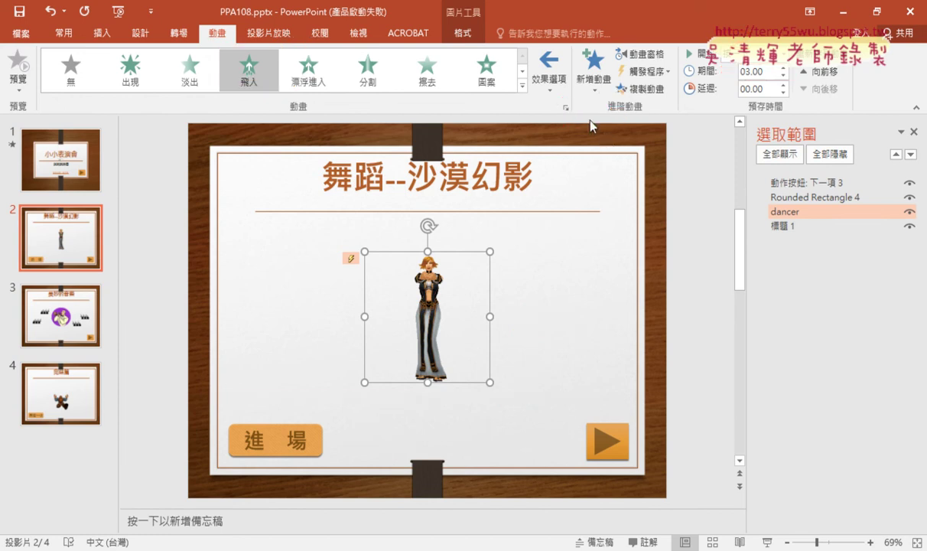
# Reopen the Fly In timing settings and mark the Rounded Rectangle 4: 進 場 trigger in red
pyautogui.click(565, 108)
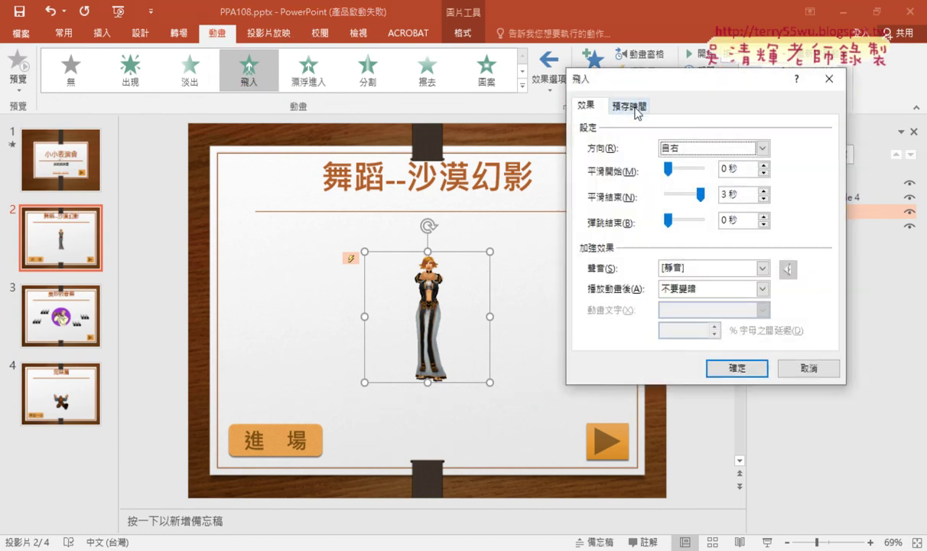
pyautogui.click(635, 108)
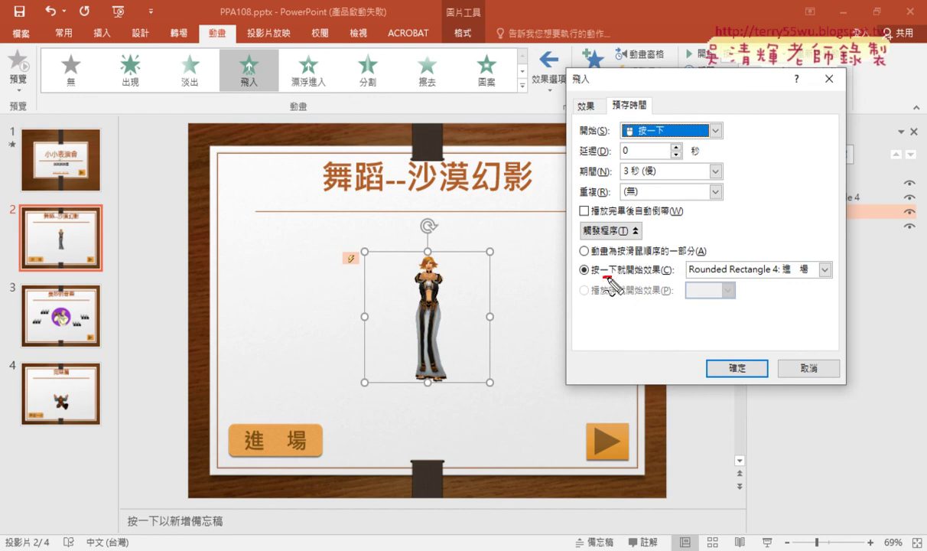
pyautogui.moveTo(603, 278); pyautogui.dragTo(655, 273)
pyautogui.moveTo(785, 280); pyautogui.dragTo(775, 285)
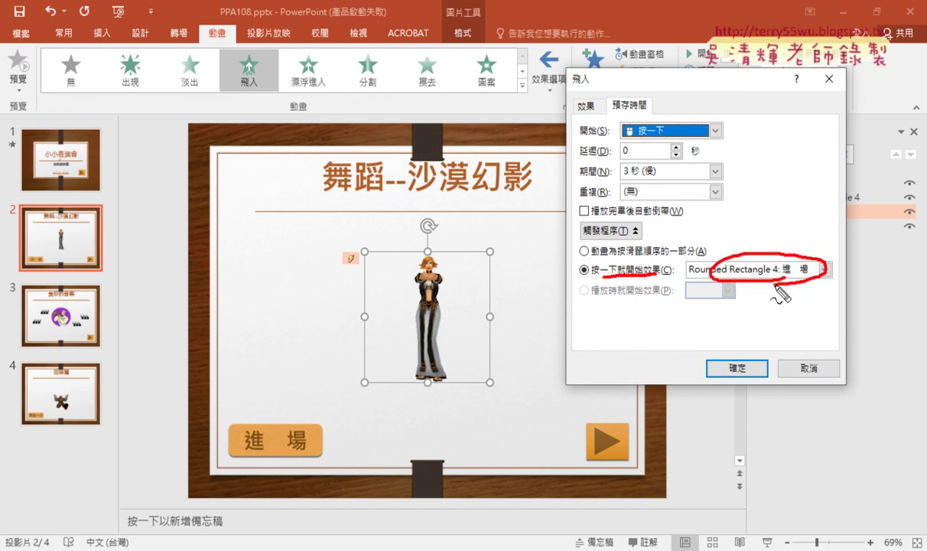